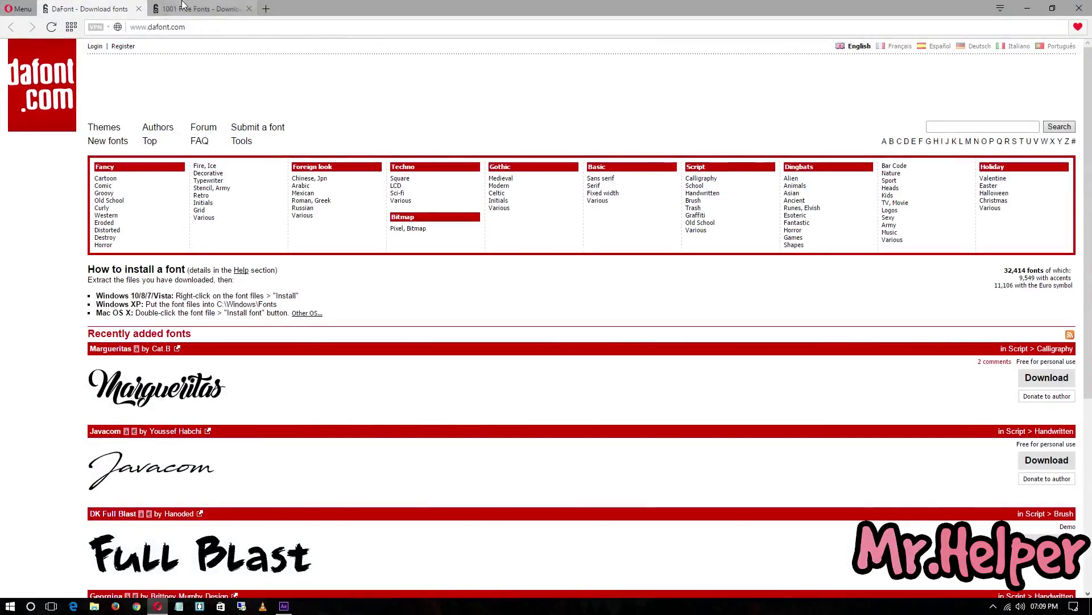
{"action": "left_click", "coordinate": [198, 9]}
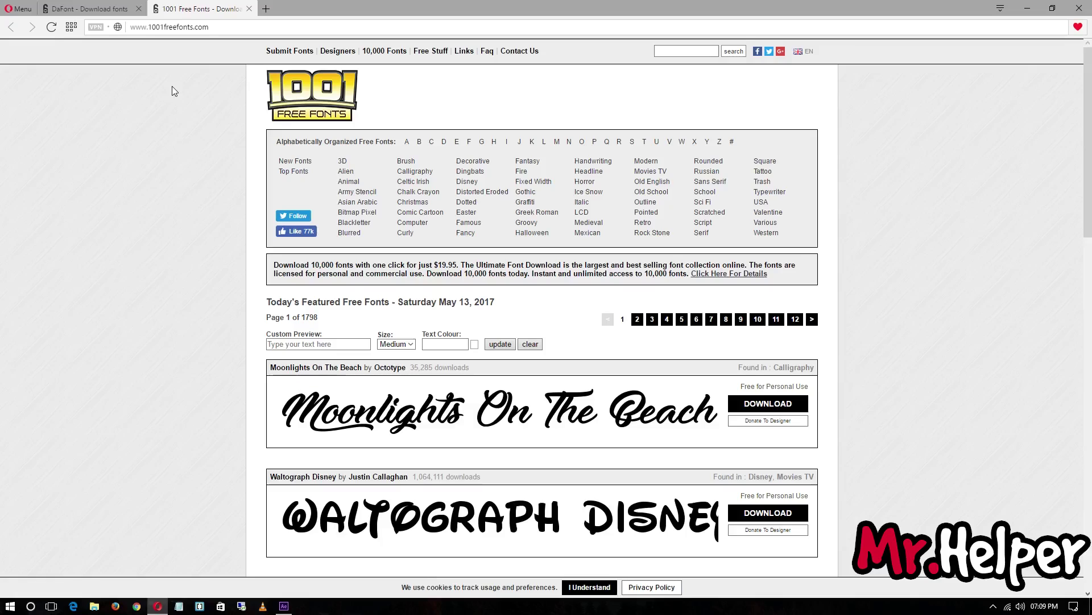
{"action": "left_click", "coordinate": [128, 9]}
{"action": "left_click", "coordinate": [180, 5]}
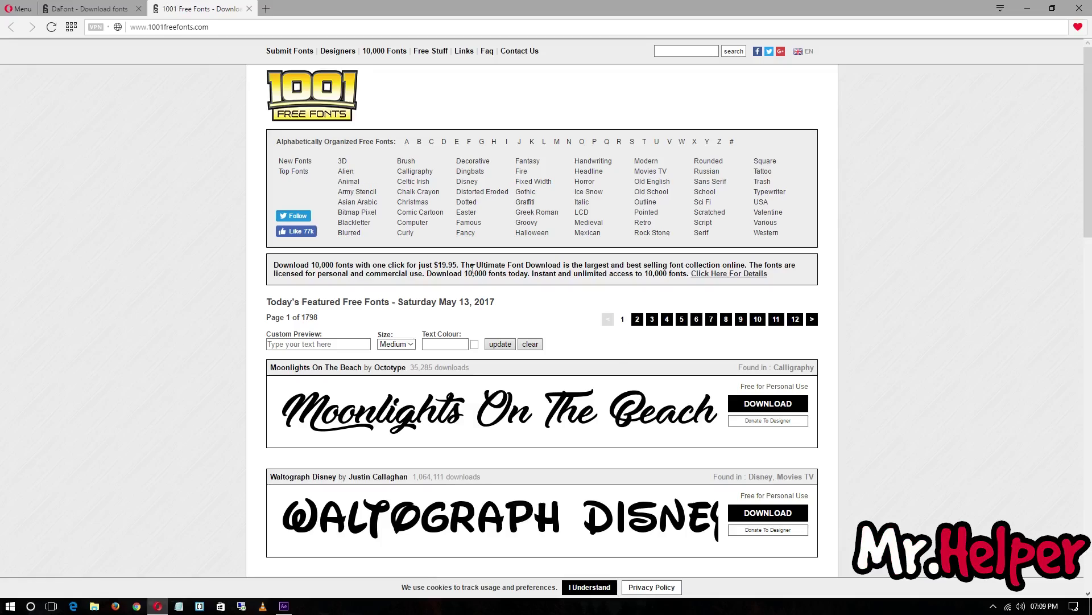
{"action": "left_click", "coordinate": [84, 14]}
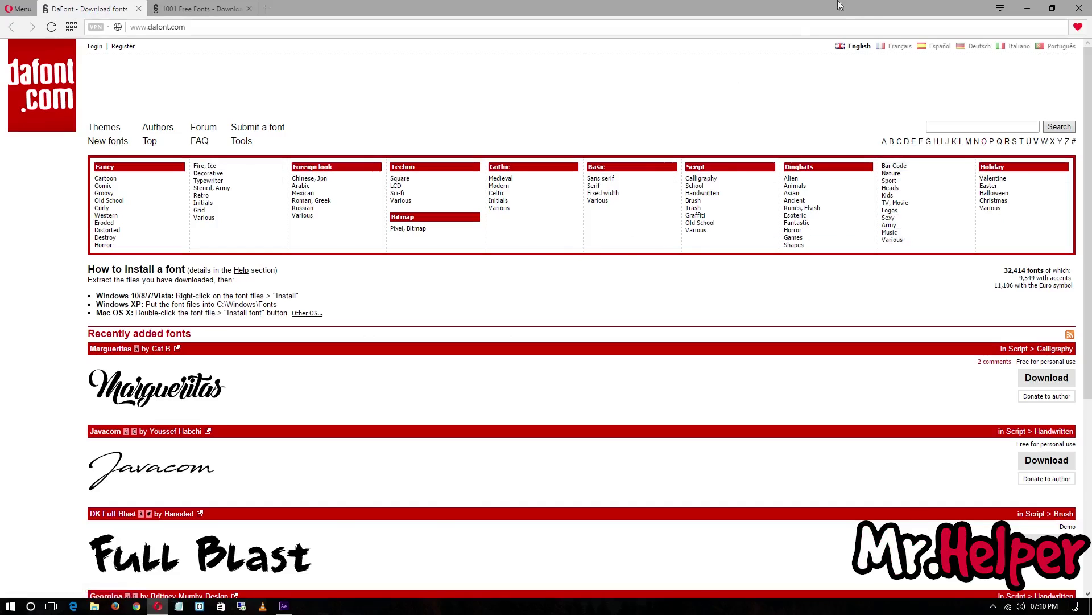
{"action": "left_click", "coordinate": [1027, 8]}
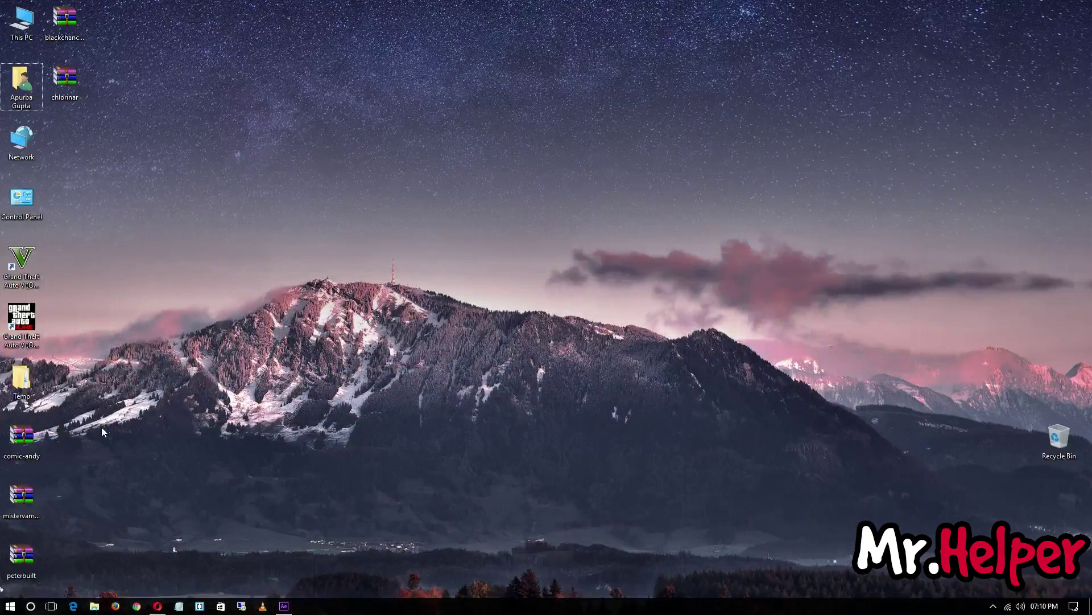
{"action": "right_click", "coordinate": [229, 292]}
{"action": "left_click", "coordinate": [256, 328]}
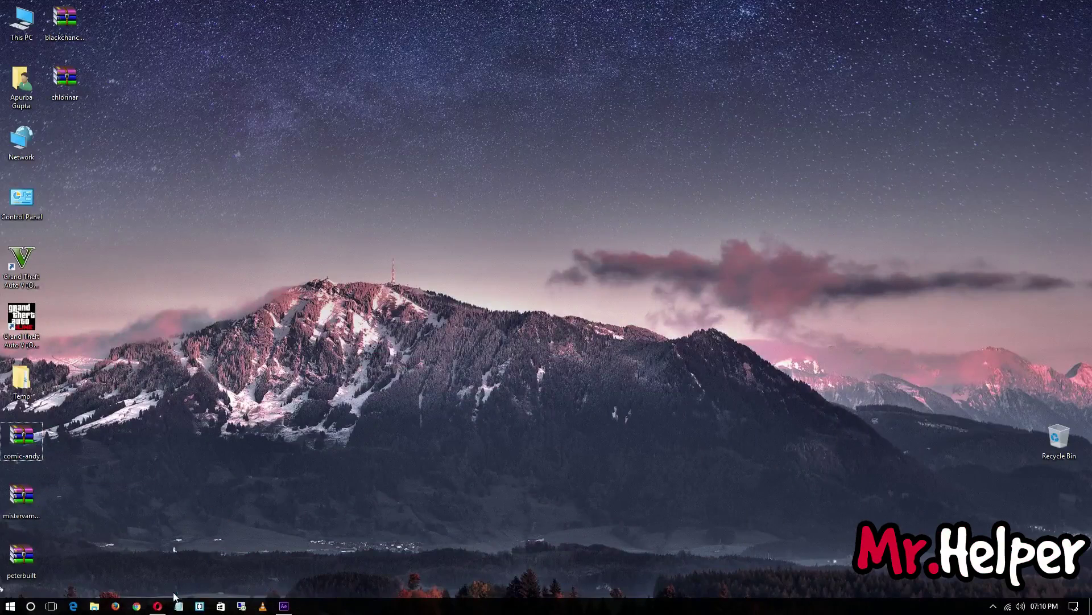
{"action": "left_click", "coordinate": [157, 606]}
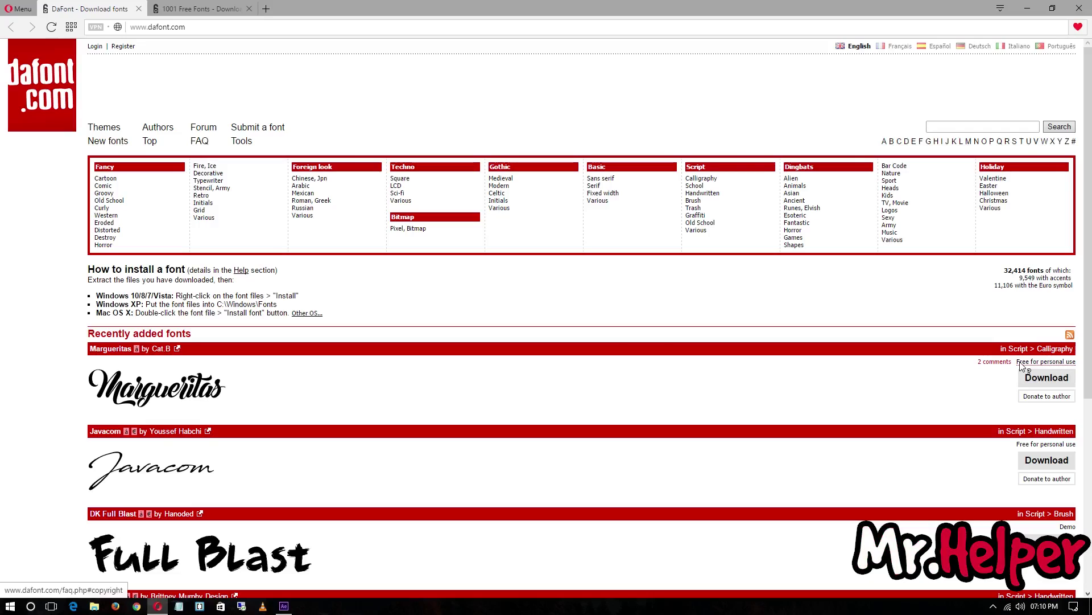
- Download the Margueritas font archive from DaFont
{"action": "left_click", "coordinate": [1033, 384]}
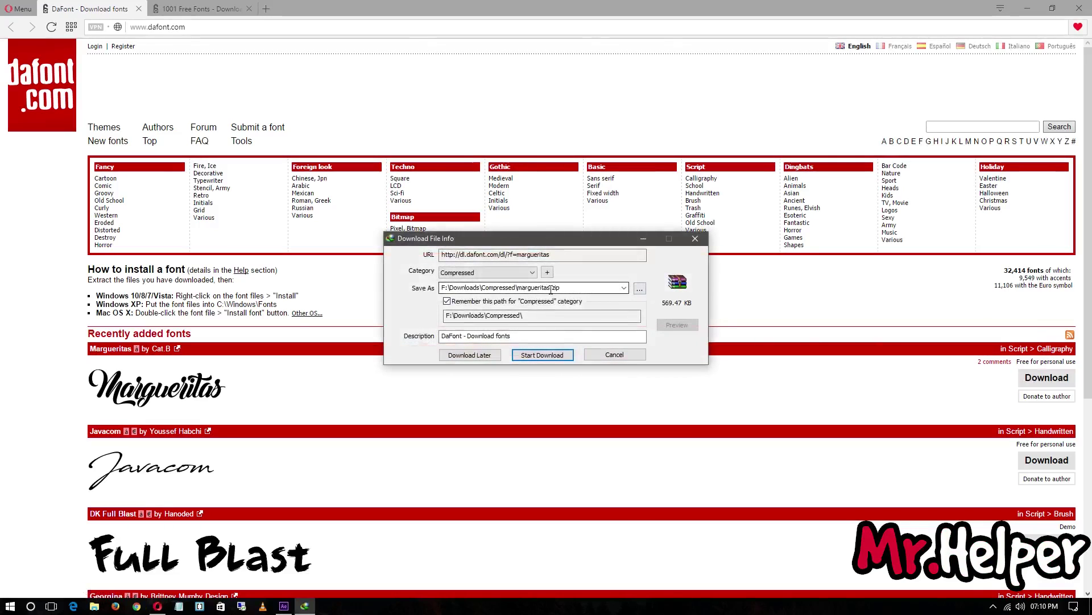
{"action": "left_click", "coordinate": [559, 355]}
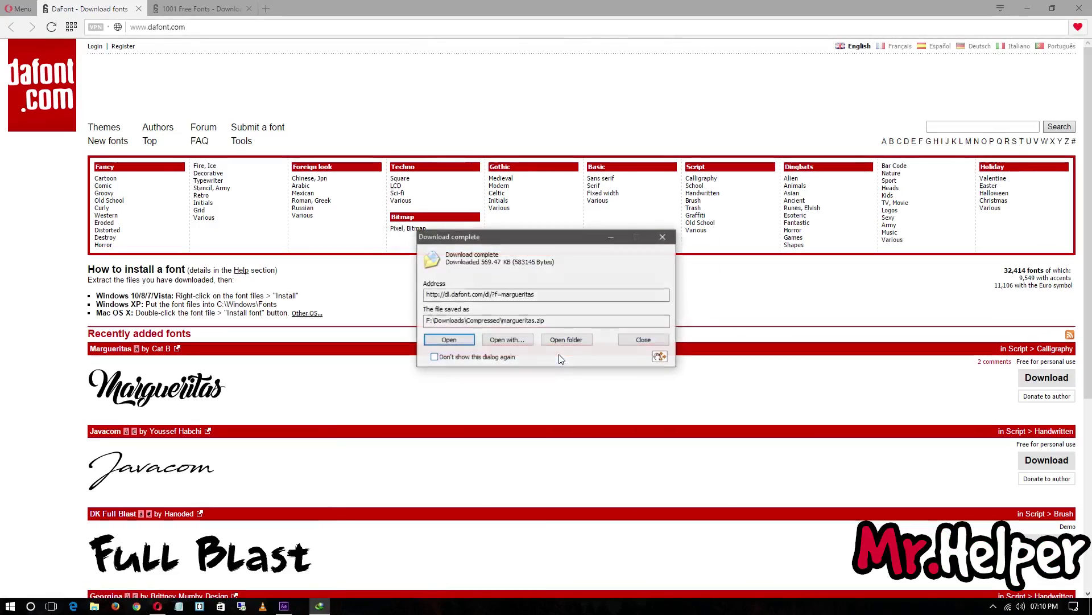
{"action": "left_click", "coordinate": [643, 340]}
- Download Moonlights On The Beach from 1001 Free Fonts, then minimize the browser to the desktop
{"action": "left_click", "coordinate": [201, 9]}
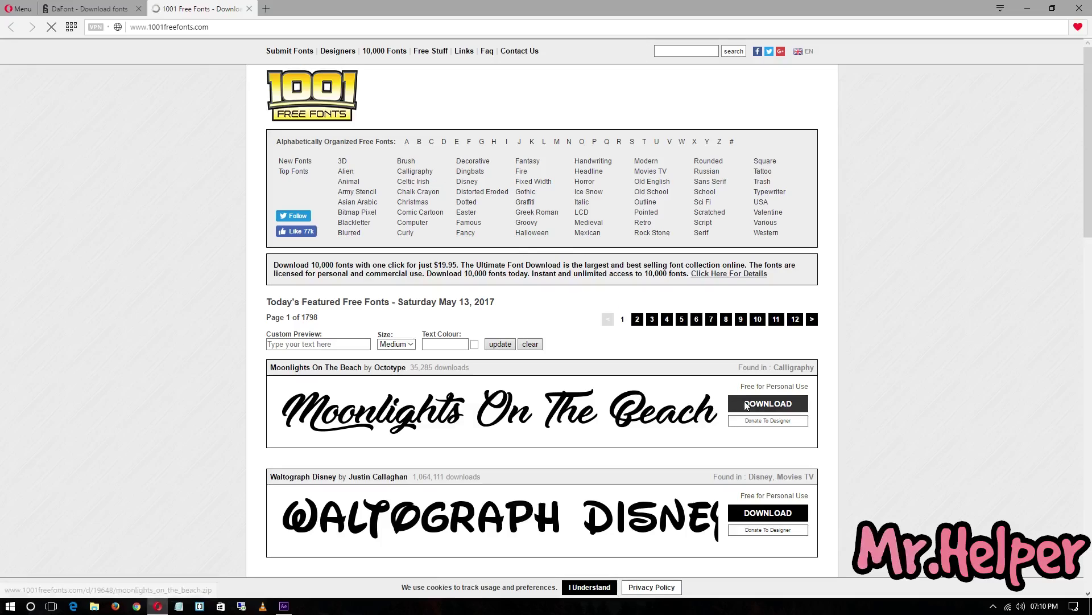
{"action": "left_click", "coordinate": [746, 406]}
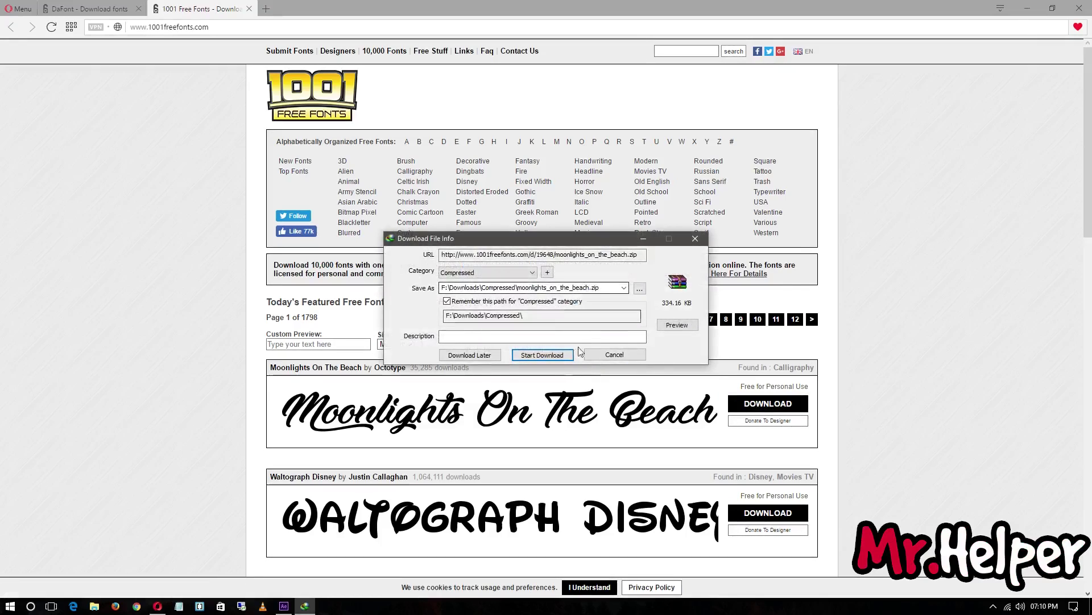
{"action": "left_click", "coordinate": [560, 357]}
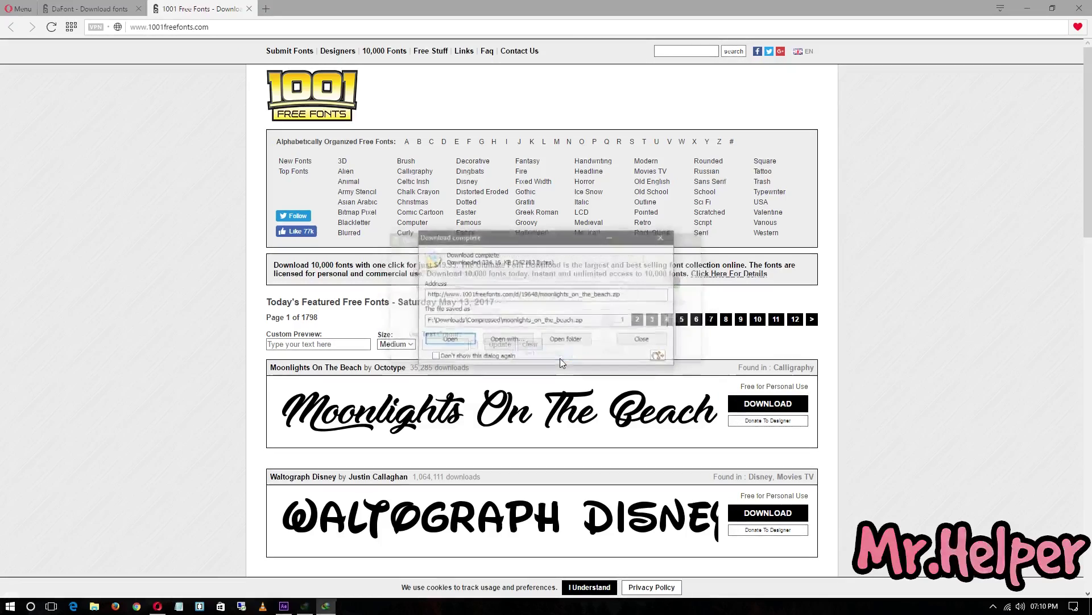
{"action": "left_click", "coordinate": [641, 340]}
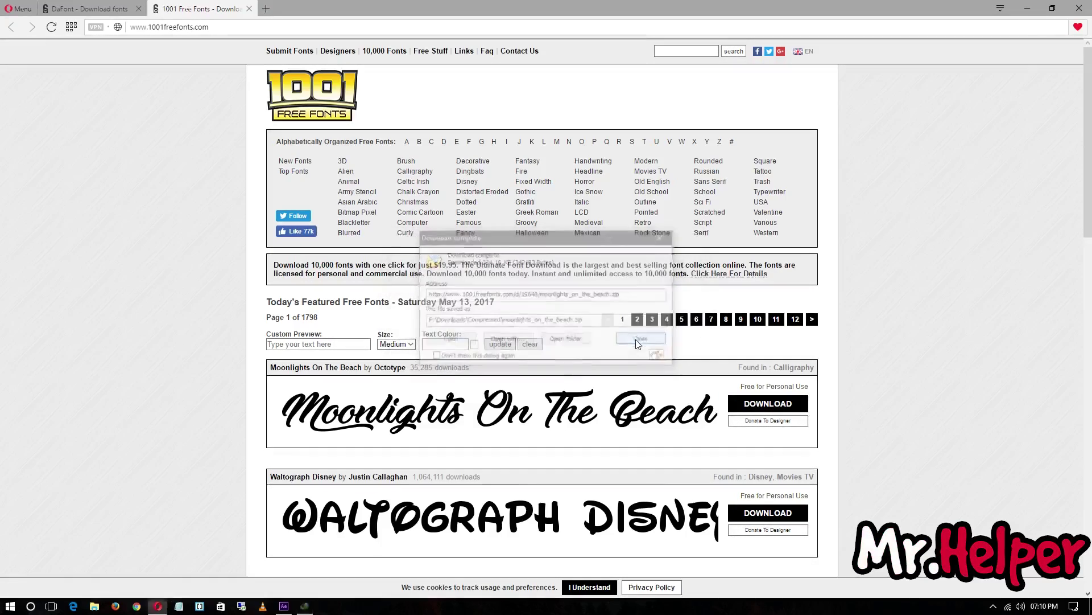
{"action": "left_click", "coordinate": [1027, 8]}
{"action": "right_click", "coordinate": [605, 240]}
- Refresh the desktop and open the comic-andy.zip archive in WinRAR
{"action": "left_click", "coordinate": [627, 272]}
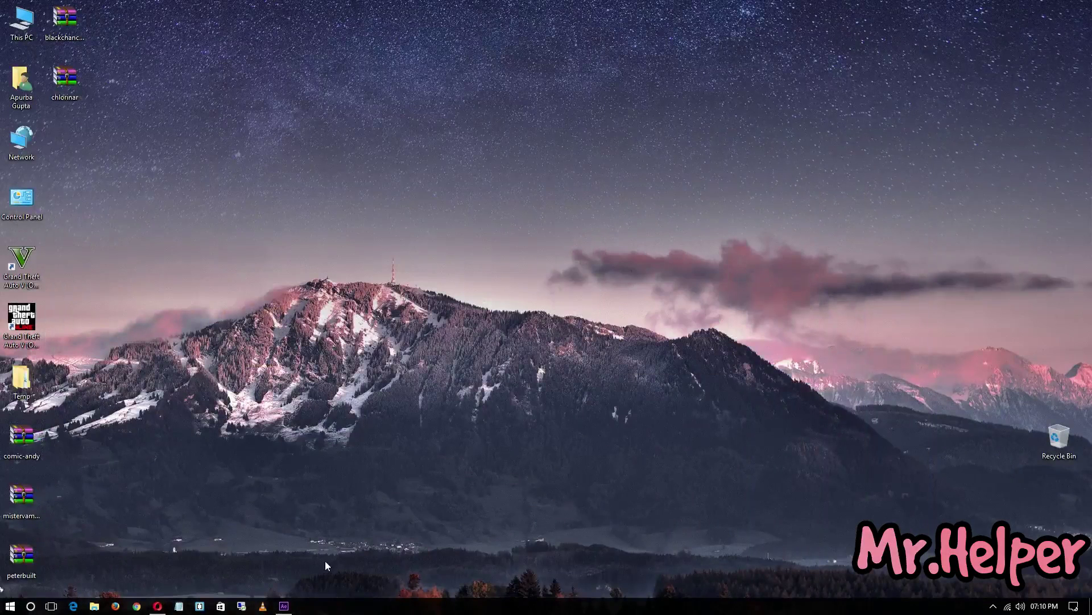
{"action": "left_click", "coordinate": [285, 606]}
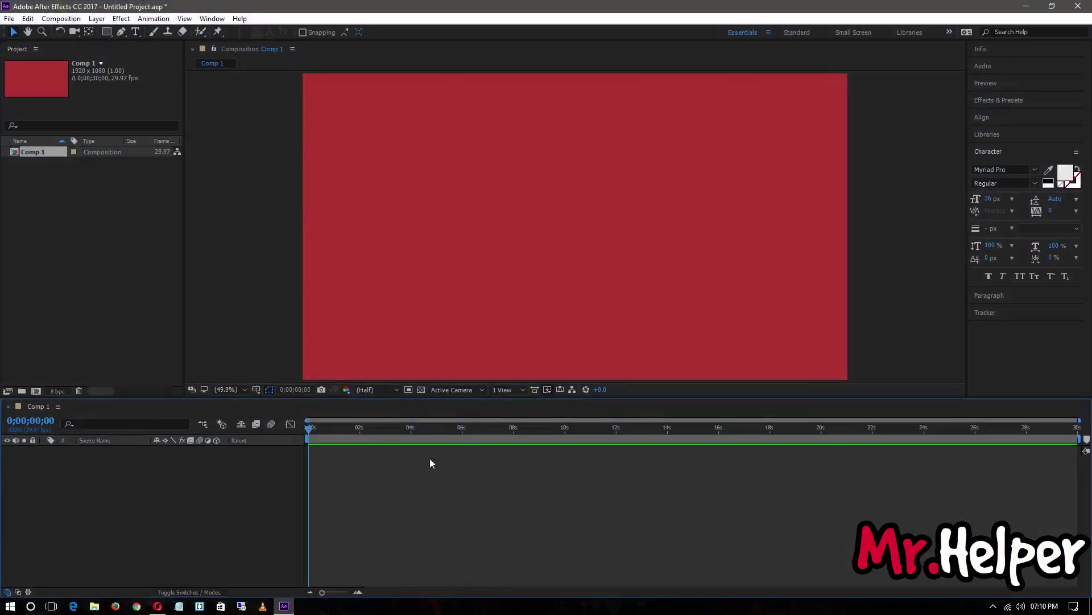
{"action": "left_click", "coordinate": [283, 606]}
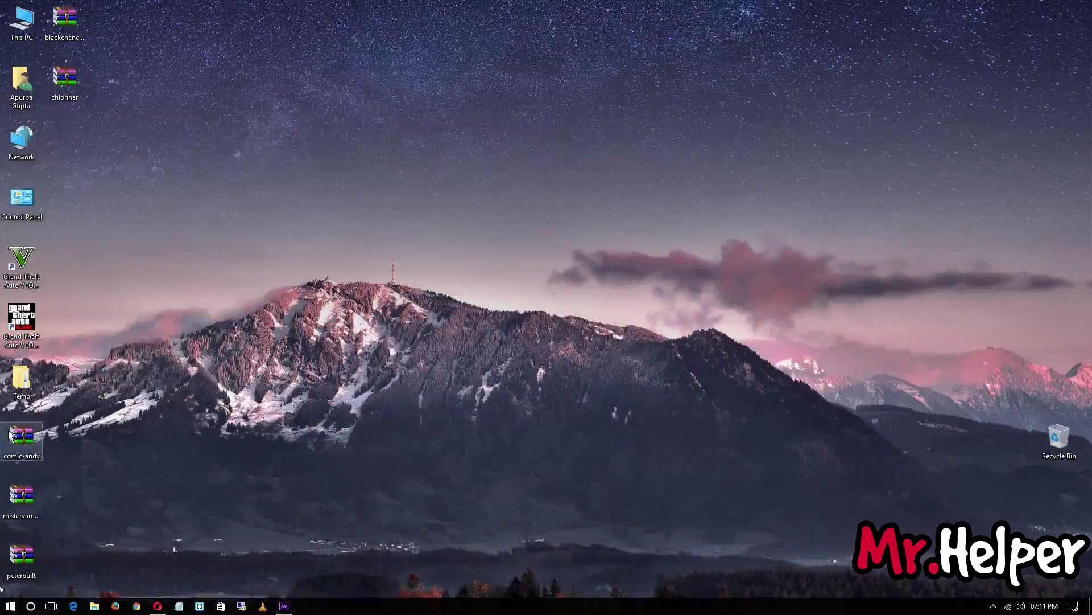
{"action": "double_click", "coordinate": [22, 439]}
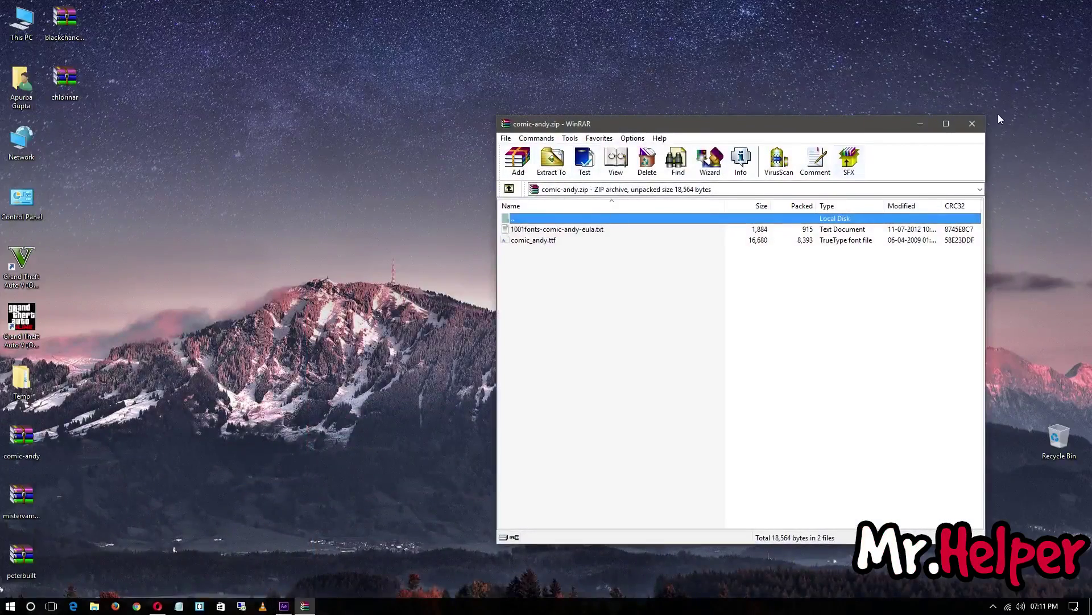
{"action": "left_click", "coordinate": [972, 123]}
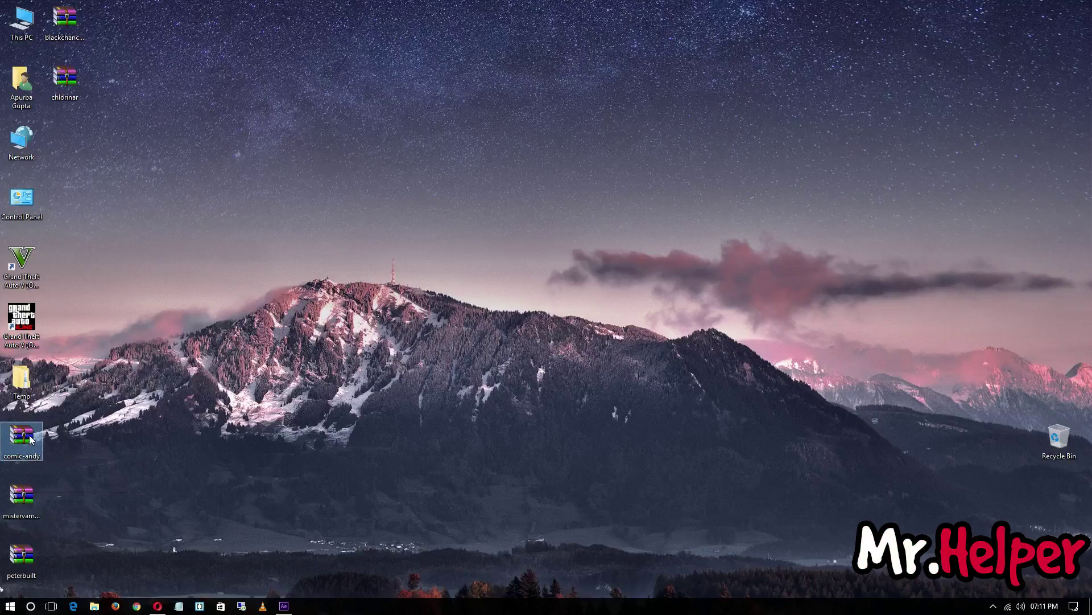
- Extract comic_andy.ttf to the desktop, preview it, and return to After Effects
{"action": "key", "text": "Down"}
{"action": "key", "text": "Down"}
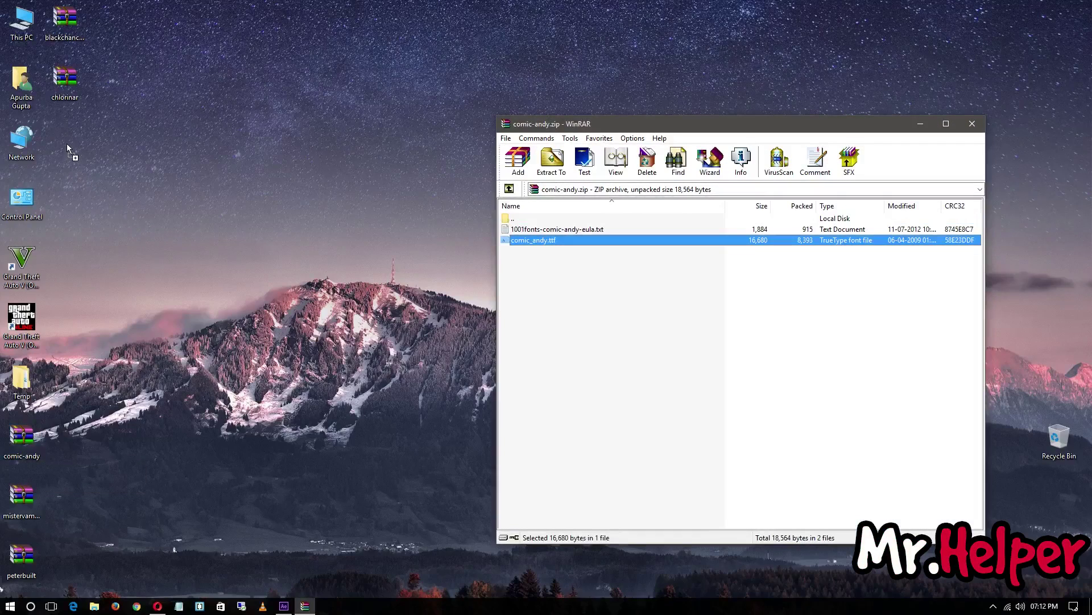
{"action": "left_click_drag", "start_coordinate": [67, 143], "coordinate": [67, 143]}
{"action": "left_click", "coordinate": [972, 124]}
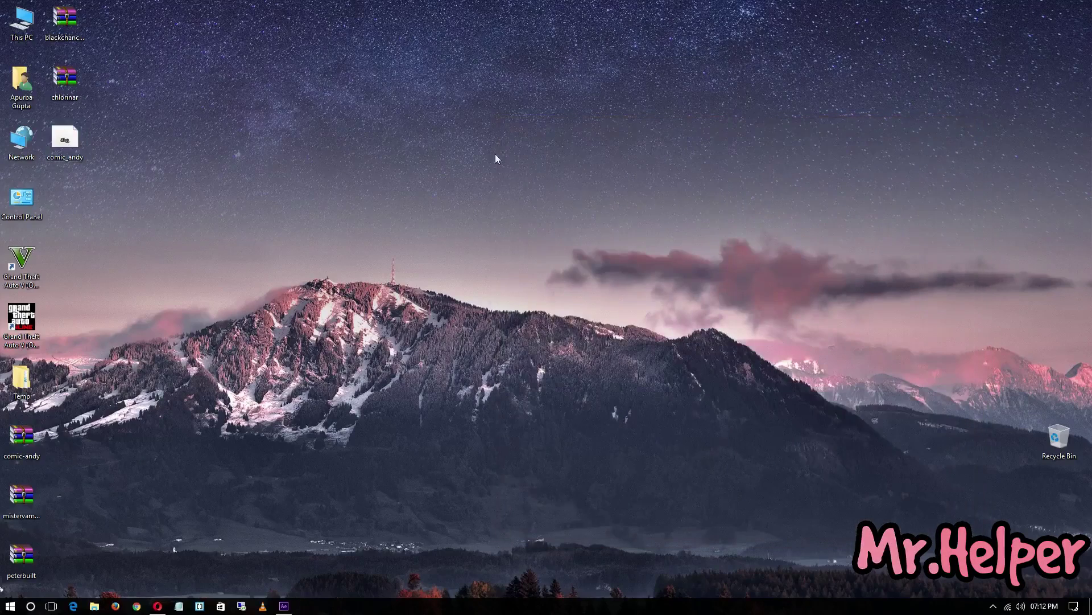
{"action": "double_click", "coordinate": [67, 145]}
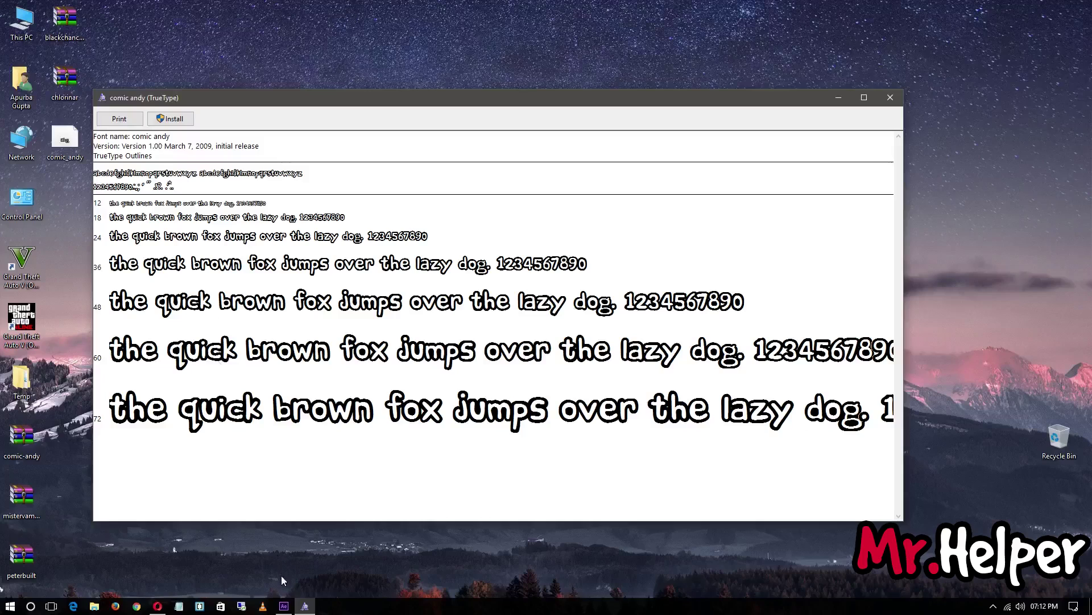
{"action": "left_click", "coordinate": [284, 606]}
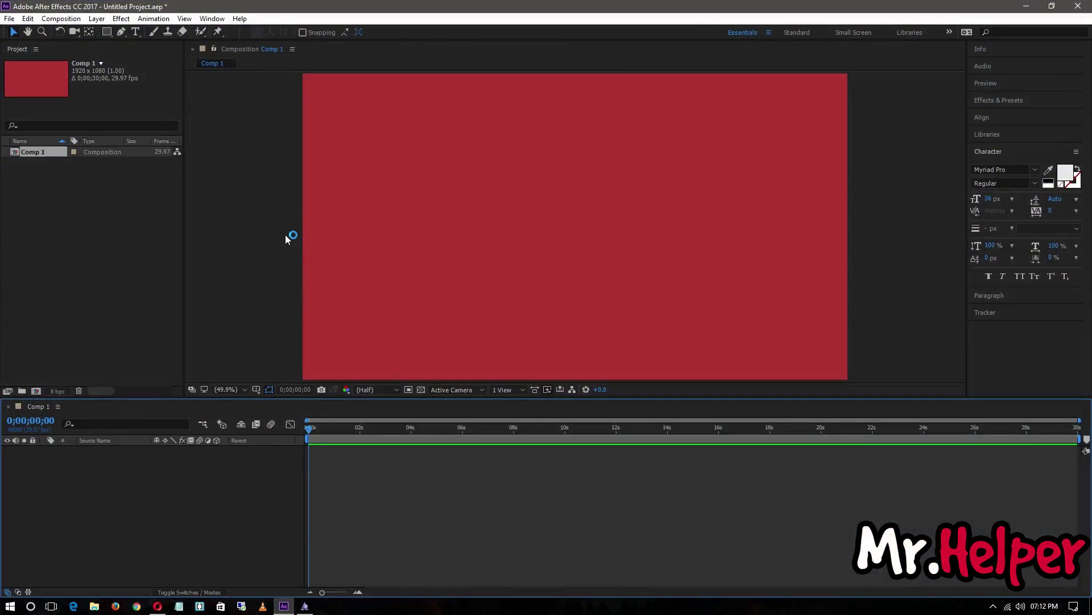
{"action": "left_click", "coordinate": [135, 32]}
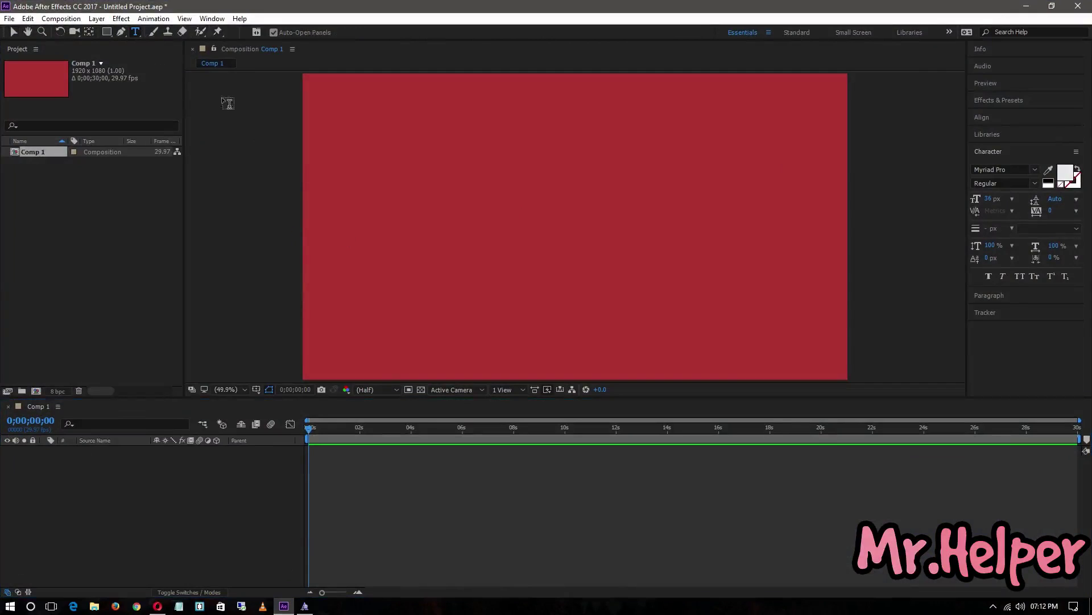
{"action": "left_click", "coordinate": [469, 195]}
{"action": "type", "text": "Hey Ever"}
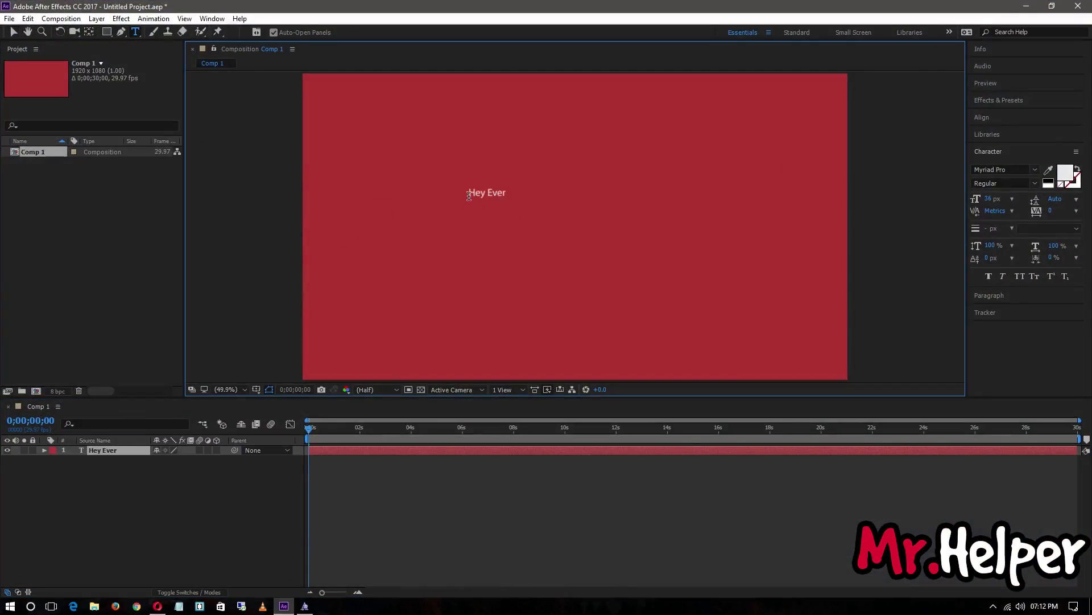
{"action": "type", "text": "yone"}
{"action": "key", "text": "Return"}
{"action": "type", "text": "mr.helper is here"}
{"action": "type", "text": " to help"}
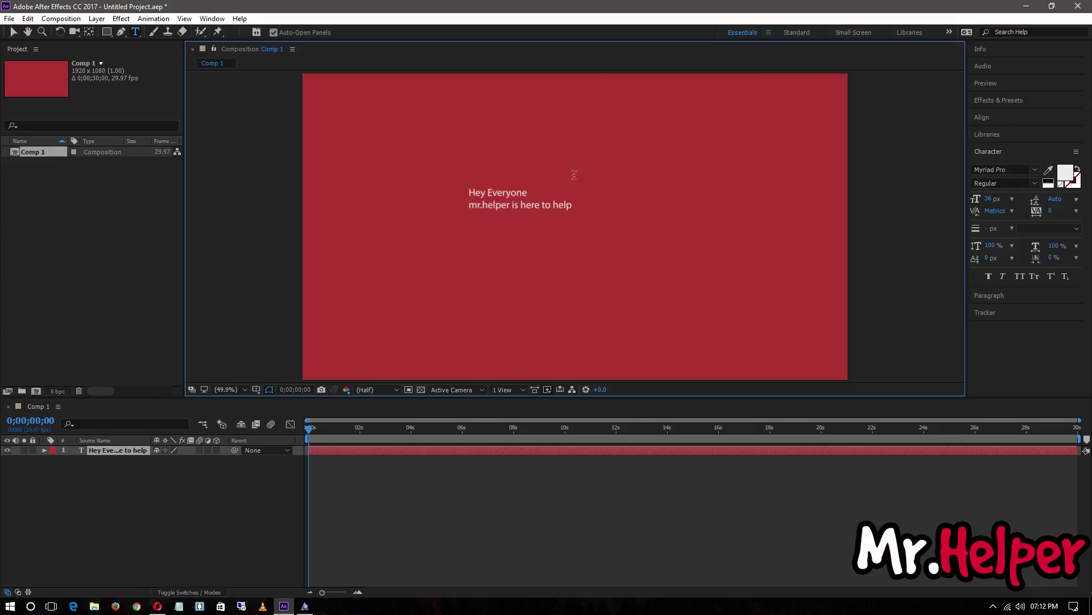
{"action": "left_click", "coordinate": [305, 604]}
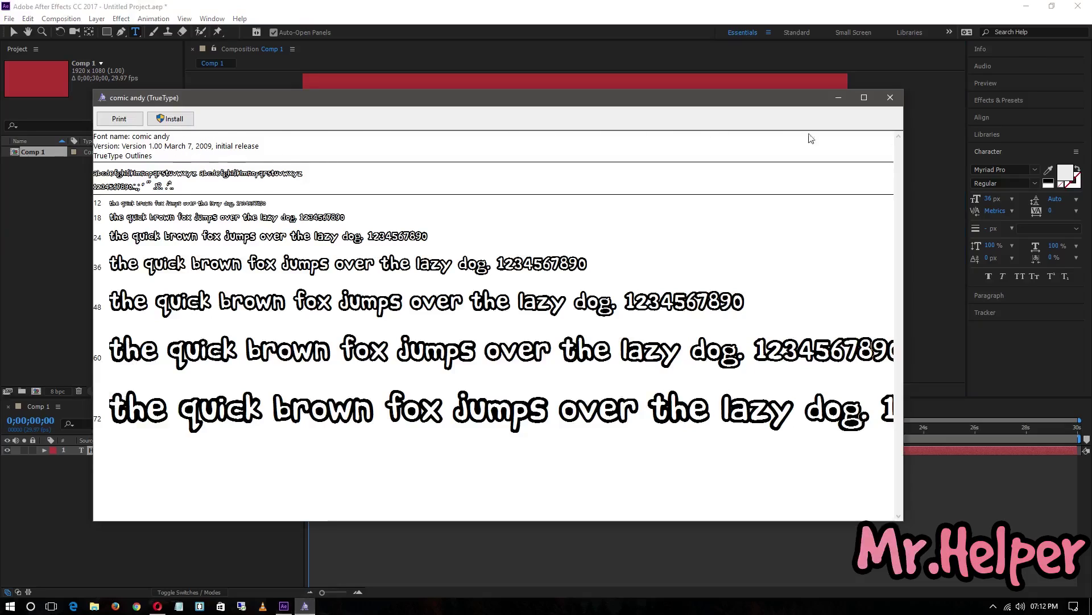
{"action": "left_click", "coordinate": [1007, 168]}
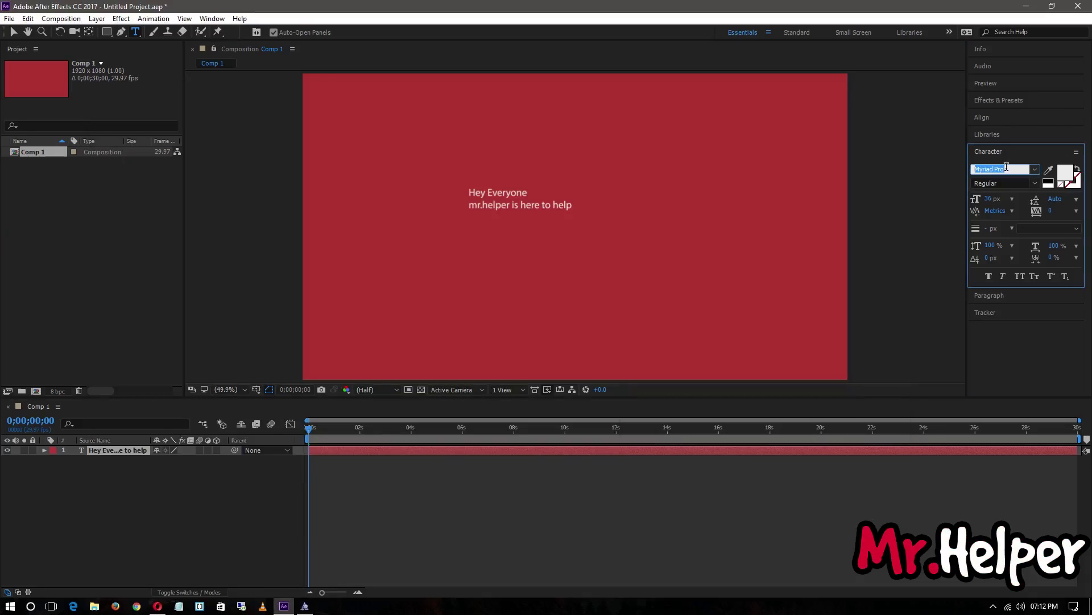
{"action": "type", "text": "Comic Sans MS"}
{"action": "key", "text": "shift+Left"}
{"action": "key", "text": "shift+Left"}
{"action": "key", "text": "shift+Left"}
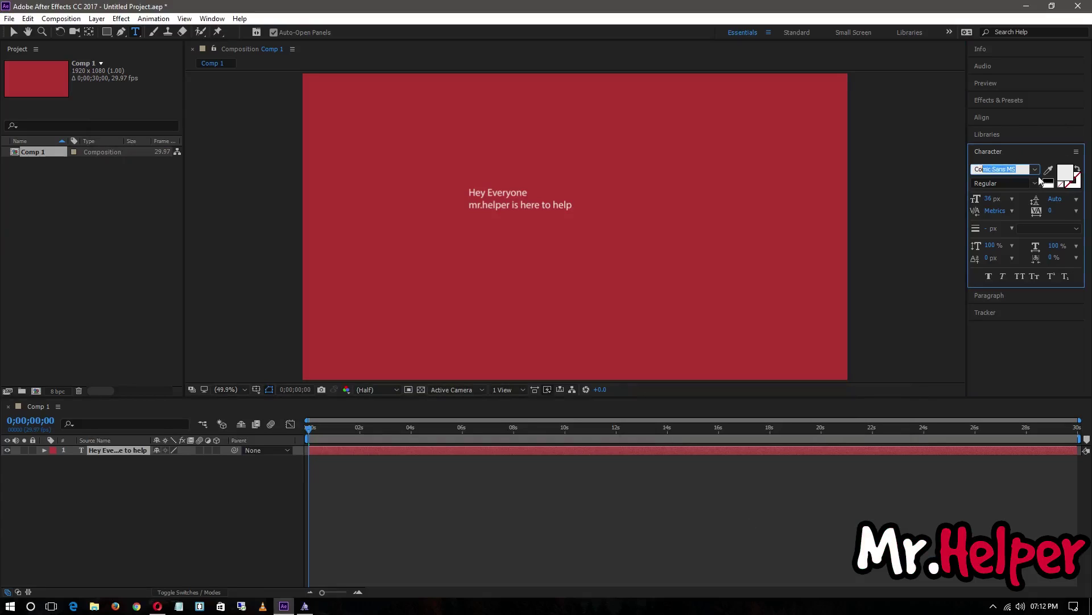
{"action": "left_click", "coordinate": [1036, 170]}
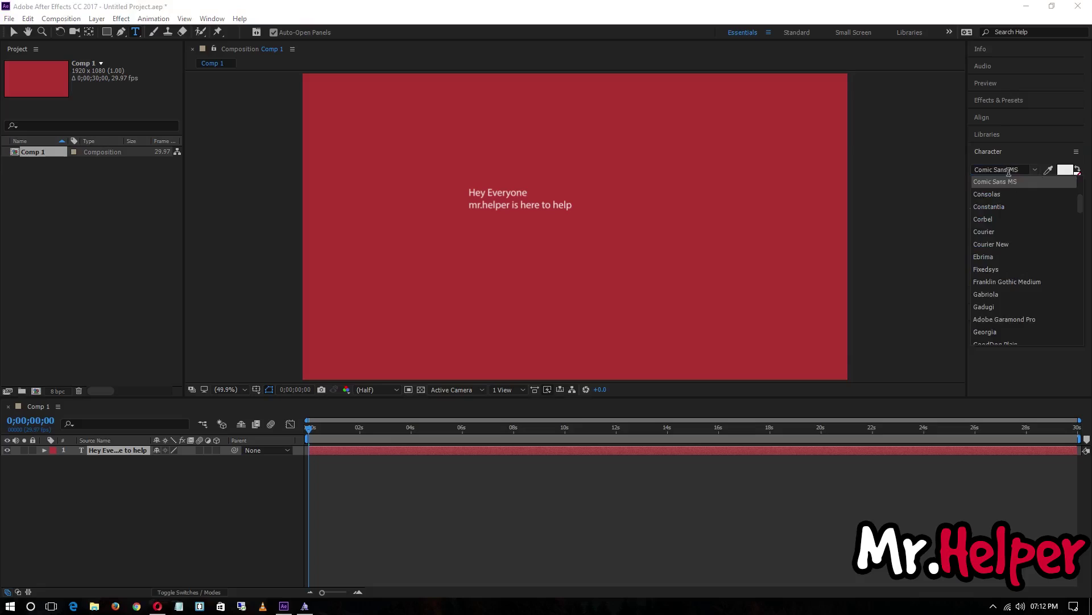
{"action": "scroll", "coordinate": [1025, 205], "scroll_direction": "up", "scroll_amount": 1}
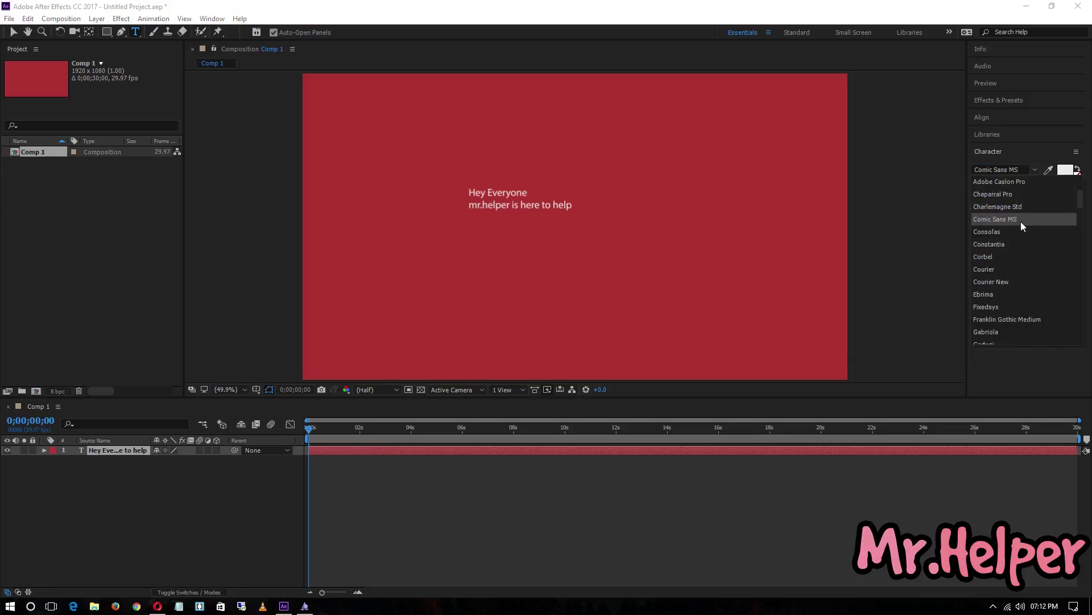
{"action": "left_click", "coordinate": [1000, 169]}
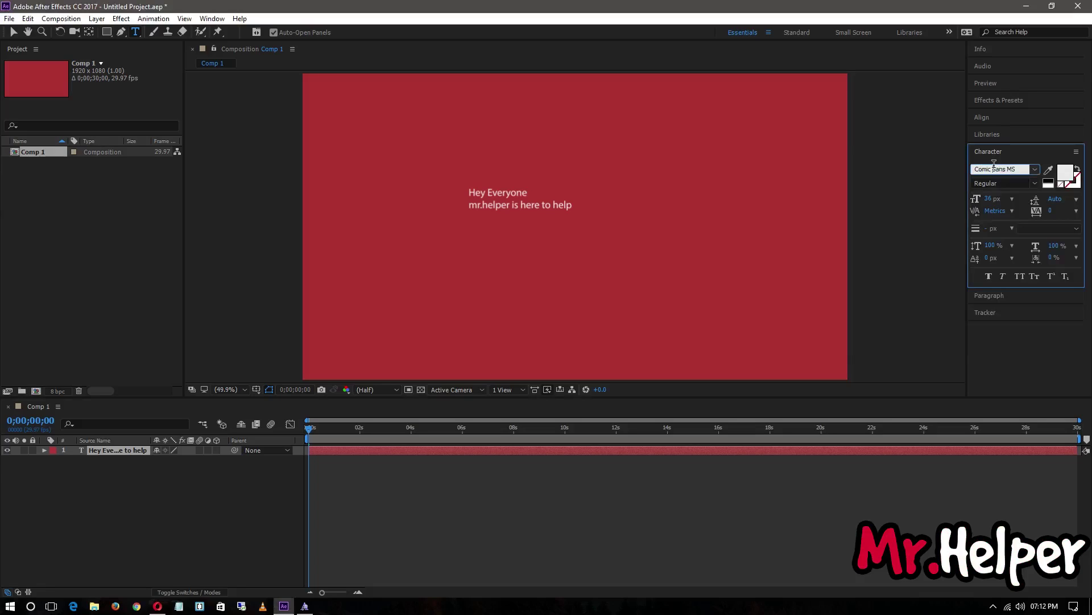
{"action": "left_click_drag", "start_coordinate": [994, 169], "coordinate": [1027, 169]}
{"action": "left_click", "coordinate": [994, 169]}
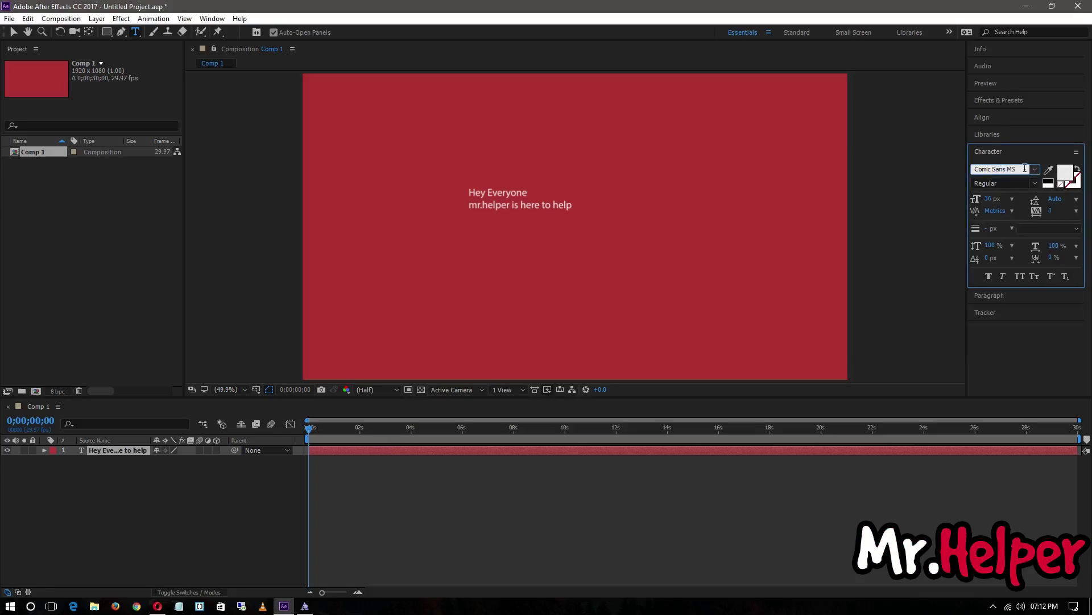
- Install comic andy from its Font Viewer preview and switch back to After Effects
{"action": "left_click", "coordinate": [507, 199]}
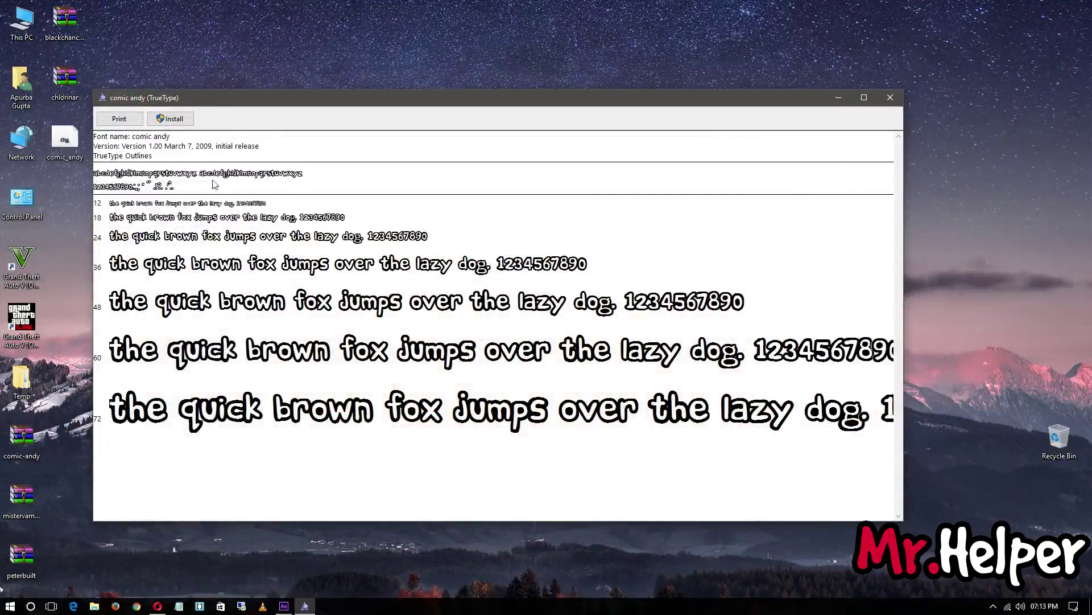
{"action": "left_click", "coordinate": [181, 127]}
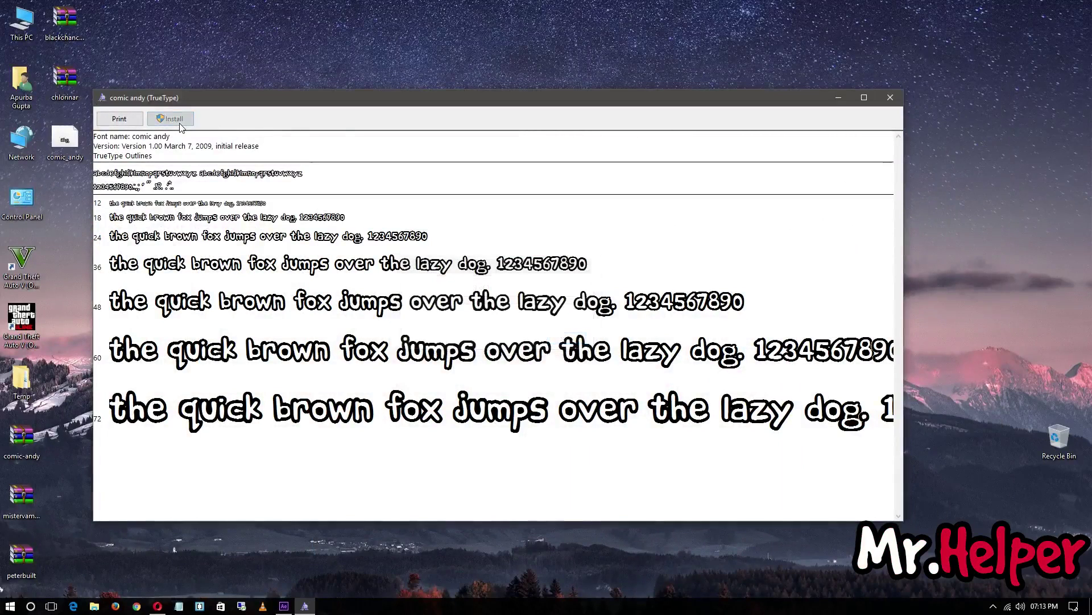
{"action": "left_click", "coordinate": [287, 606]}
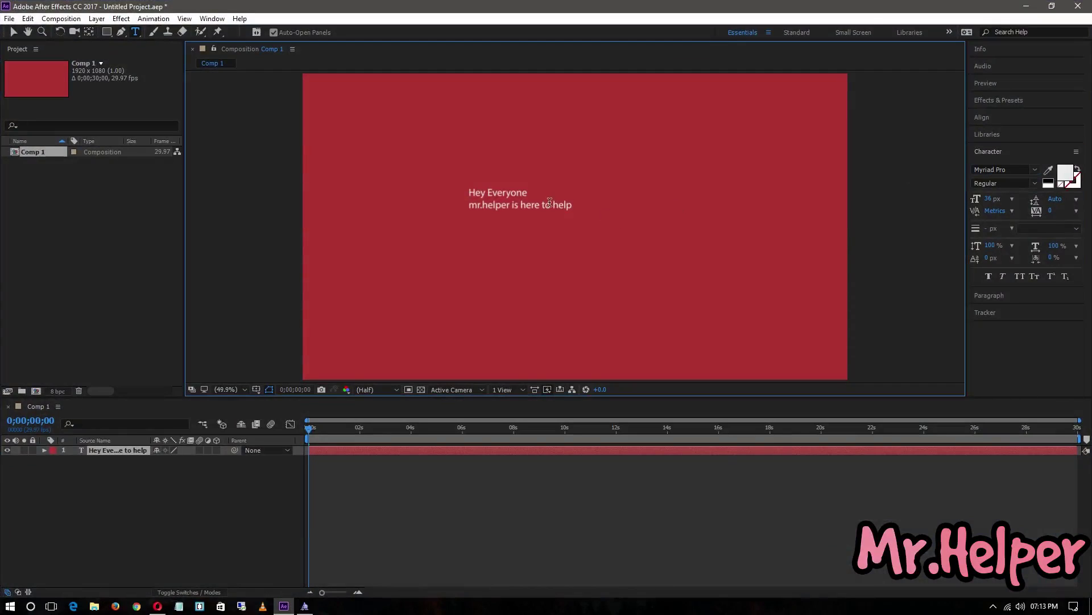
- Give the greeting text the comic andy font at size 80 px
{"action": "left_click_drag", "start_coordinate": [472, 195], "coordinate": [627, 210]}
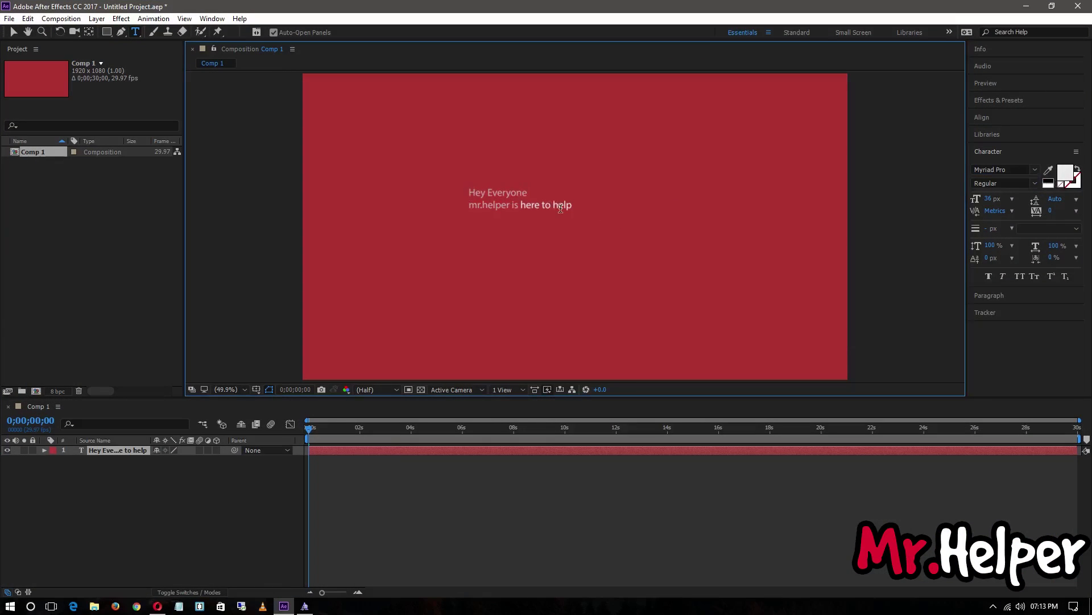
{"action": "left_click", "coordinate": [992, 171]}
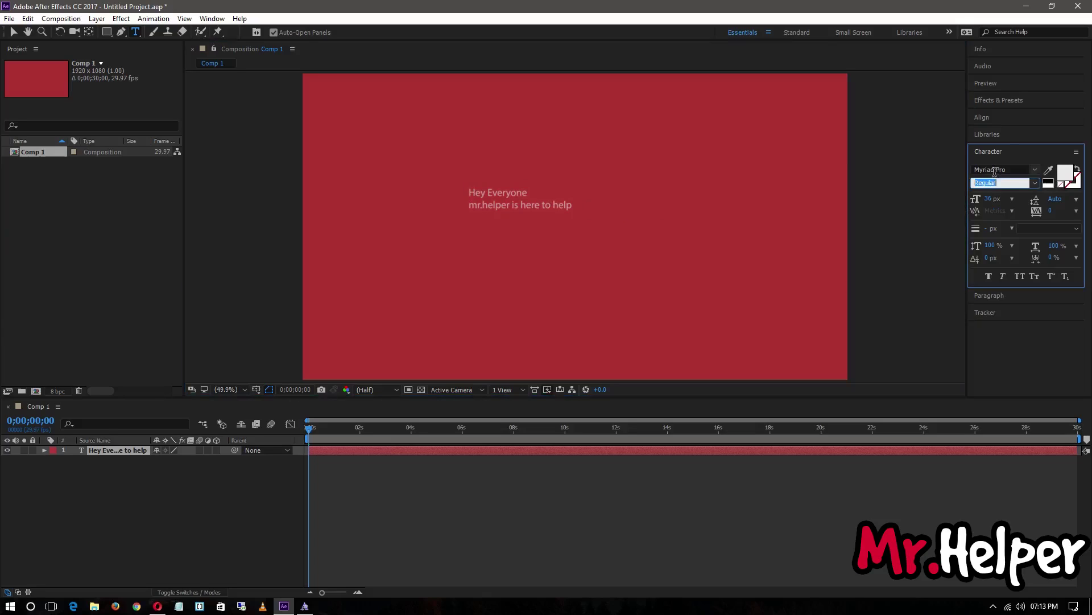
{"action": "type", "text": "comic andy"}
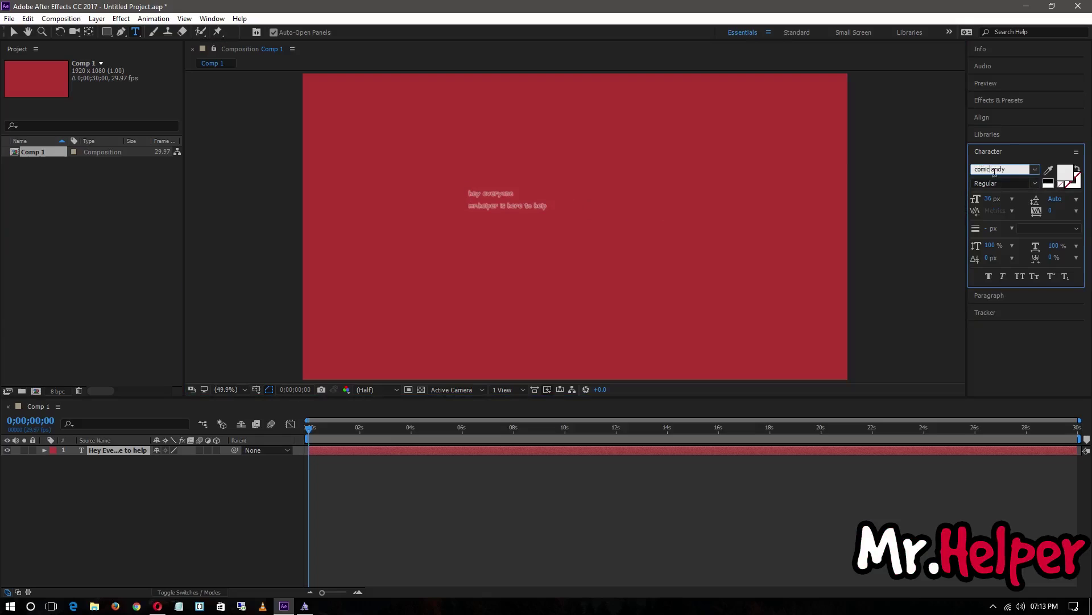
{"action": "key", "text": "Return"}
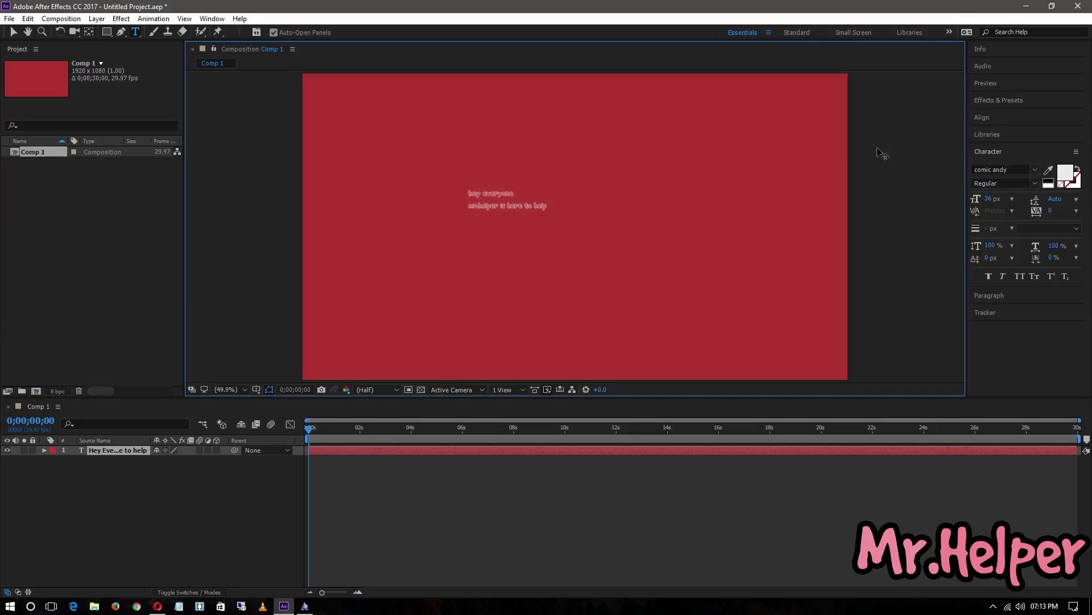
{"action": "left_click", "coordinate": [993, 198]}
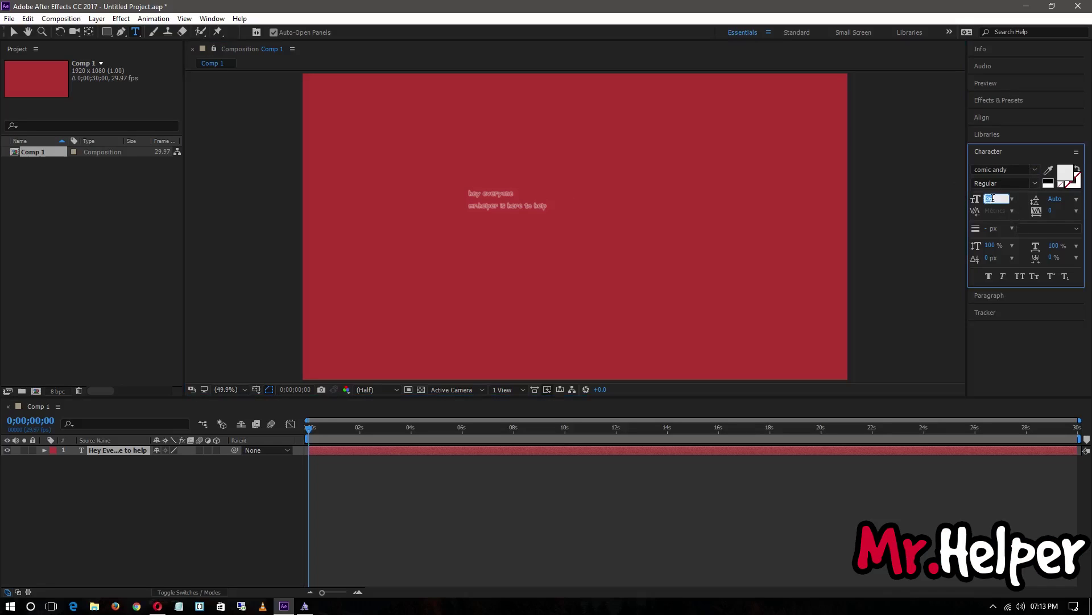
{"action": "type", "text": "80"}
{"action": "key", "text": "Return"}
{"action": "key", "text": "Return"}
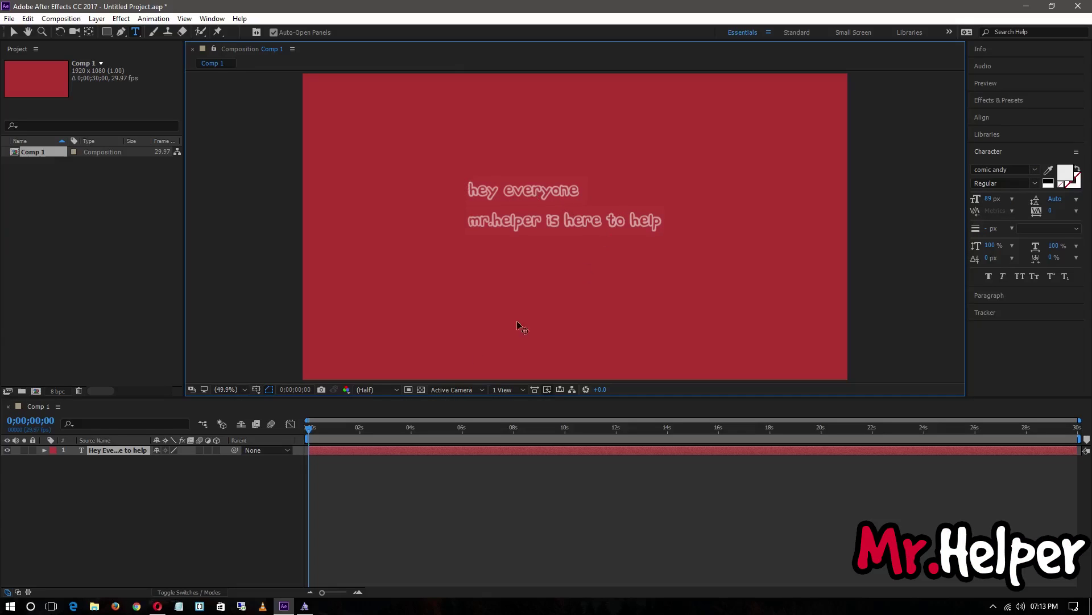
- Minimize the comic andy preview and After Effects, then refresh the desktop
{"action": "left_click", "coordinate": [305, 606]}
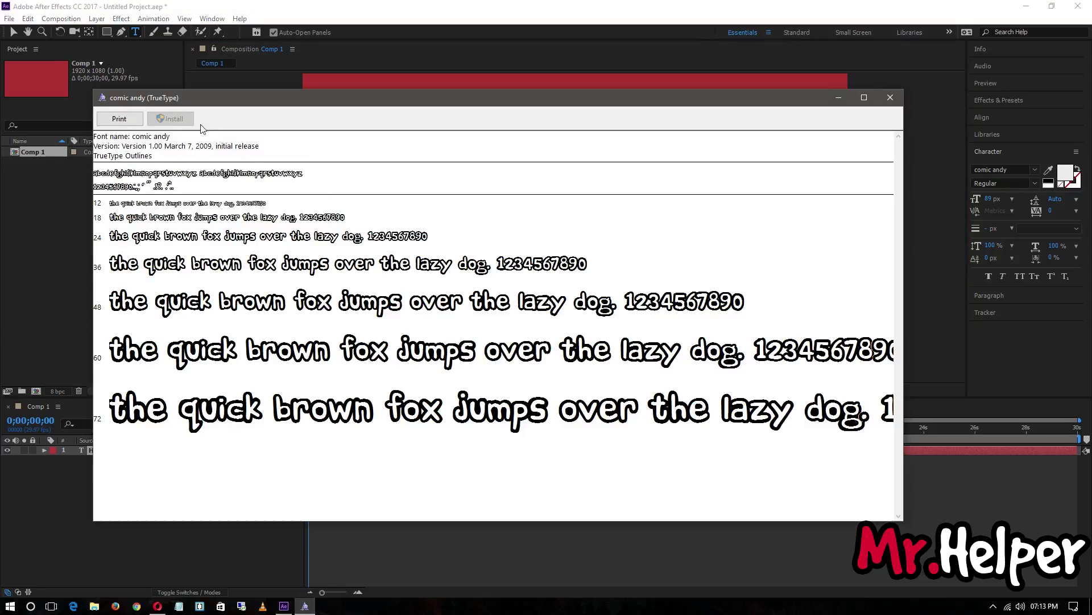
{"action": "left_click", "coordinate": [839, 98]}
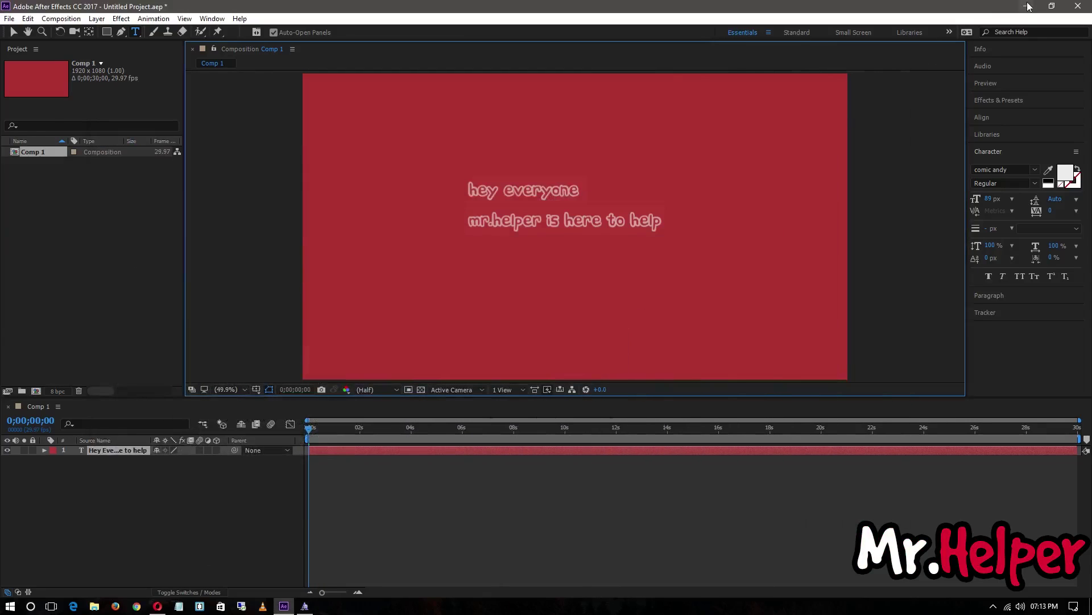
{"action": "left_click", "coordinate": [1028, 7]}
{"action": "right_click", "coordinate": [419, 205]}
{"action": "left_click", "coordinate": [447, 236]}
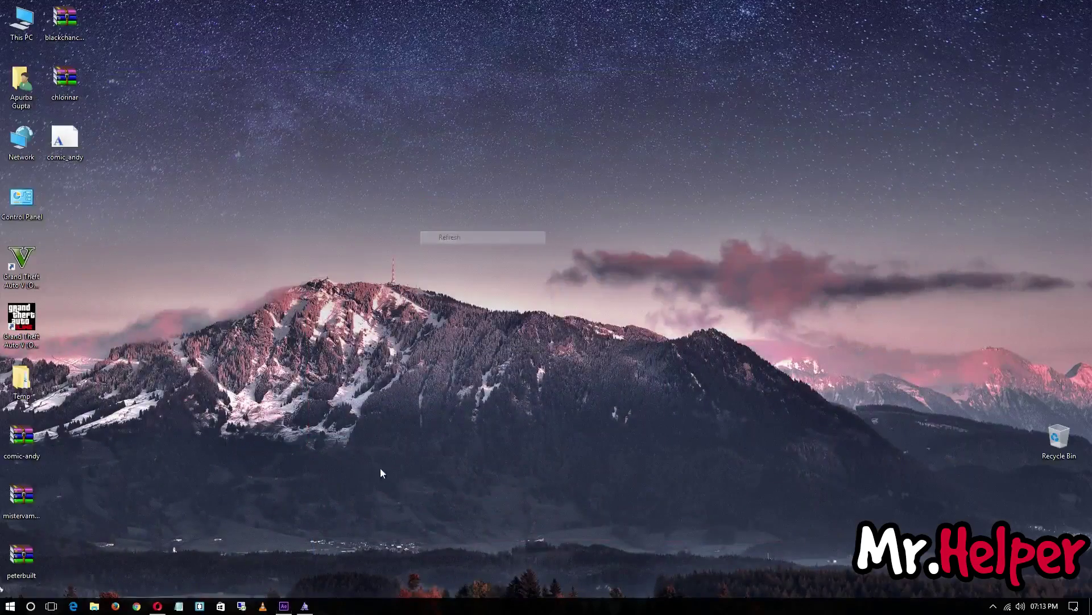
- Toggle the font preview window, refresh the desktop again, and reopen the preview
{"action": "left_click", "coordinate": [305, 606]}
{"action": "left_click", "coordinate": [306, 607]}
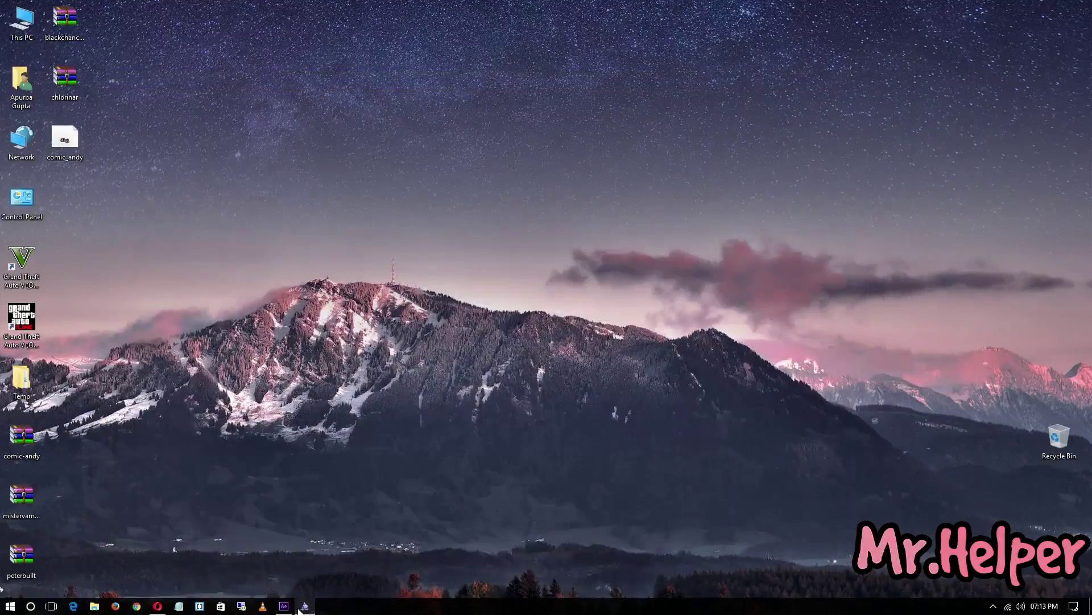
{"action": "left_click", "coordinate": [305, 606]}
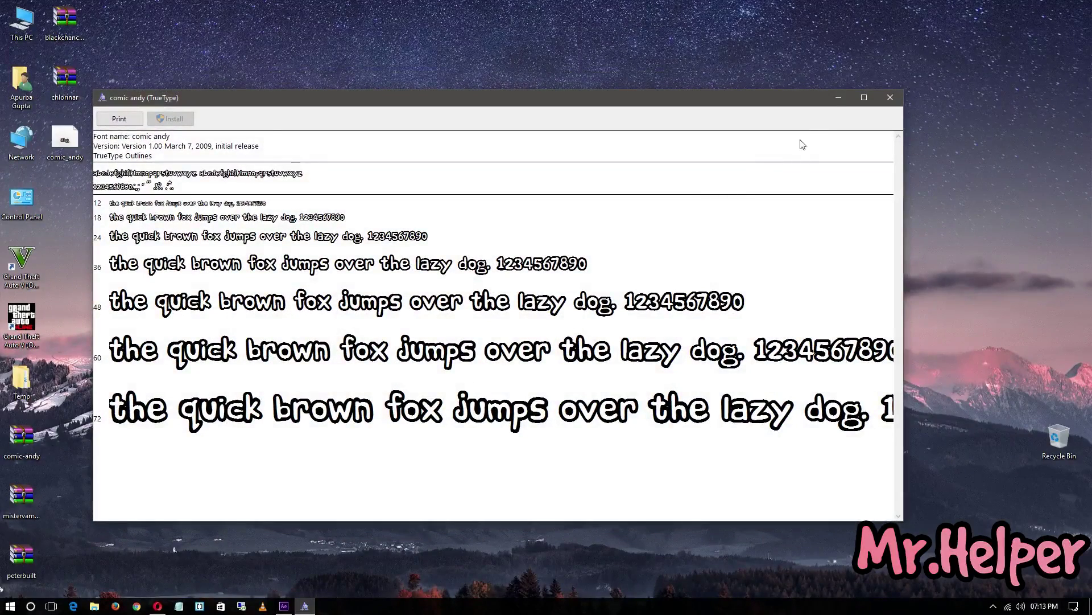
{"action": "left_click", "coordinate": [838, 97]}
{"action": "right_click", "coordinate": [603, 262]}
{"action": "left_click", "coordinate": [629, 298]}
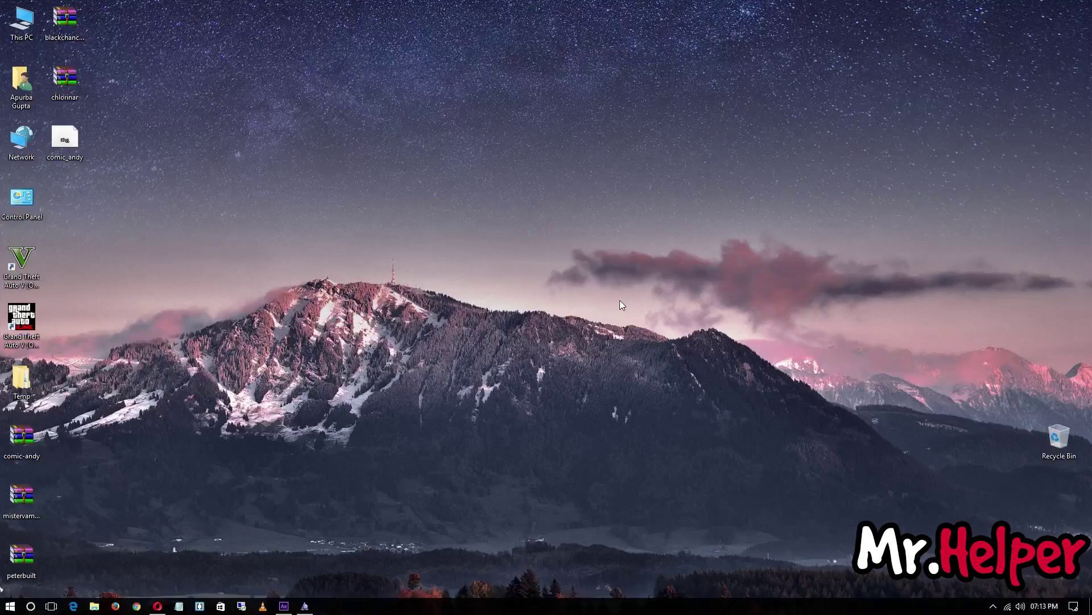
{"action": "left_click", "coordinate": [304, 607]}
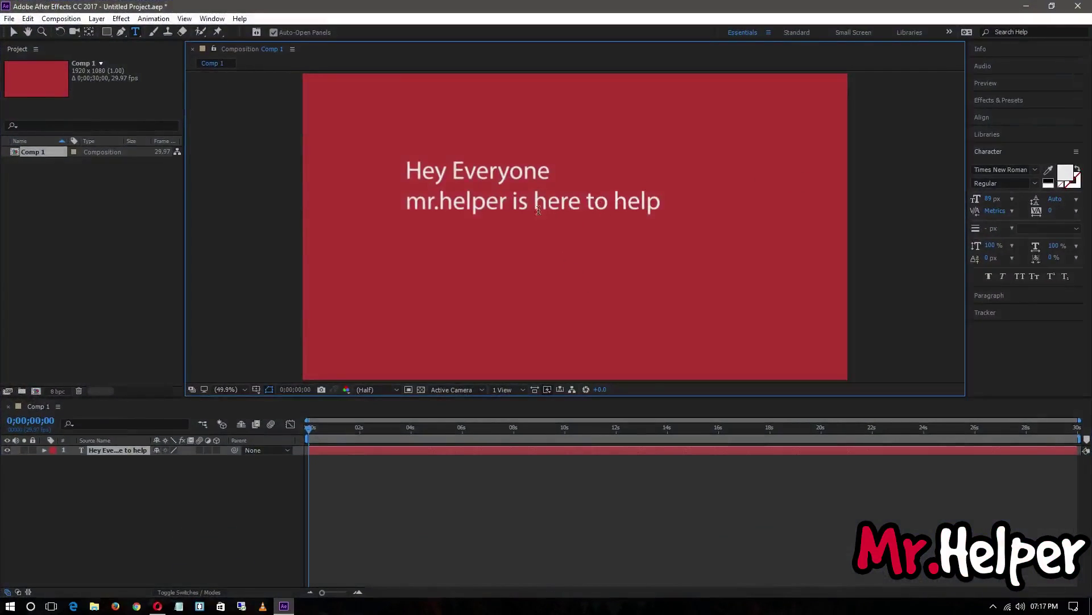
{"action": "type", "text": "[comicandy]"}
- Change the Character panel font from comic andy to Agency FB
{"action": "left_click", "coordinate": [1017, 168]}
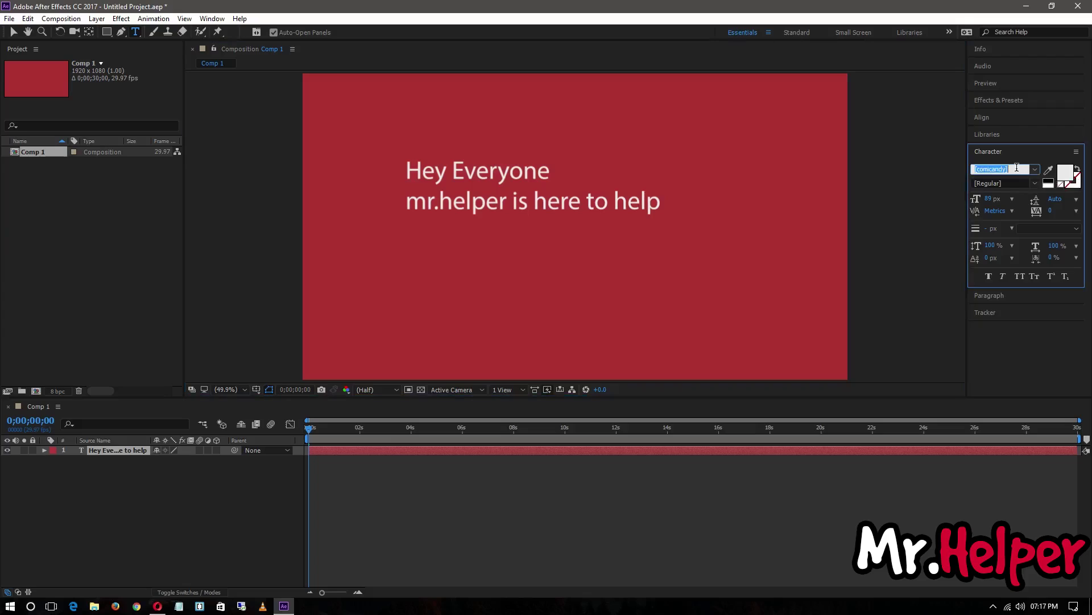
{"action": "left_click", "coordinate": [1021, 169]}
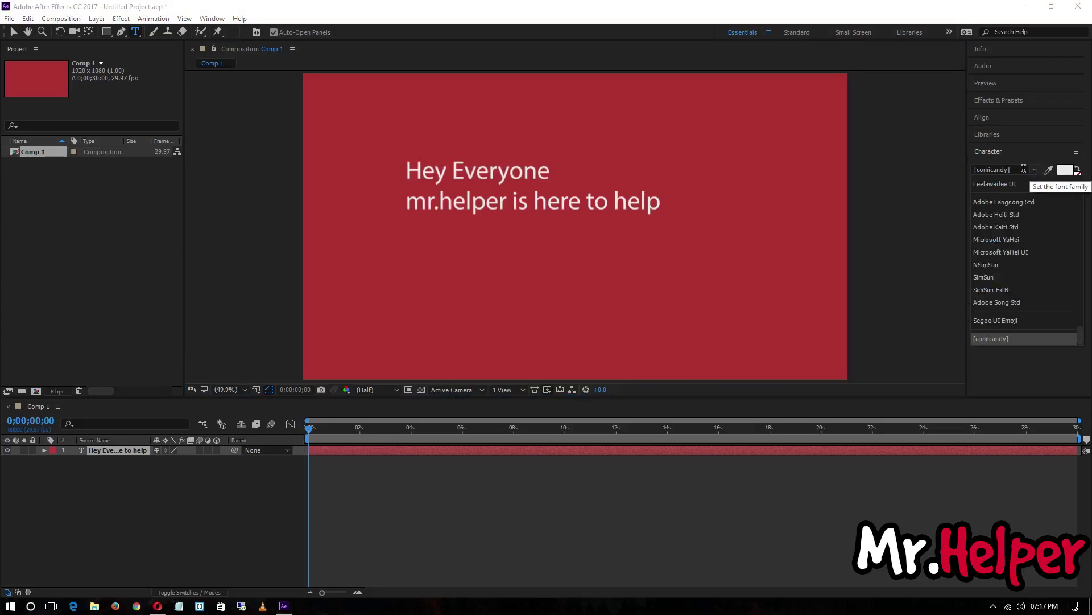
{"action": "left_click", "coordinate": [1024, 168]}
{"action": "type", "text": "a"}
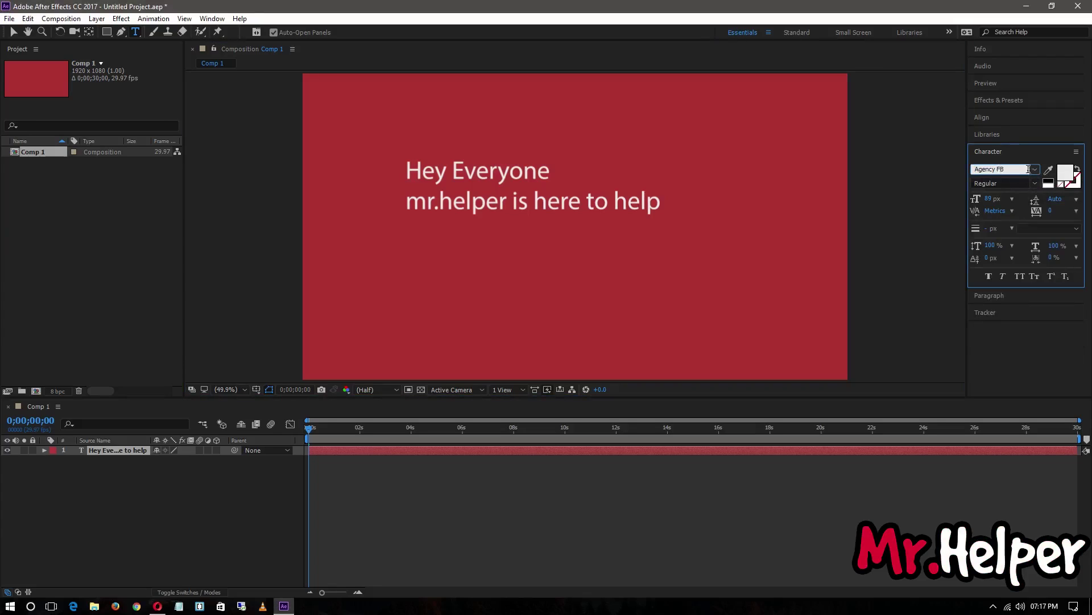
{"action": "left_click", "coordinate": [1035, 172]}
{"action": "left_click", "coordinate": [1022, 144]}
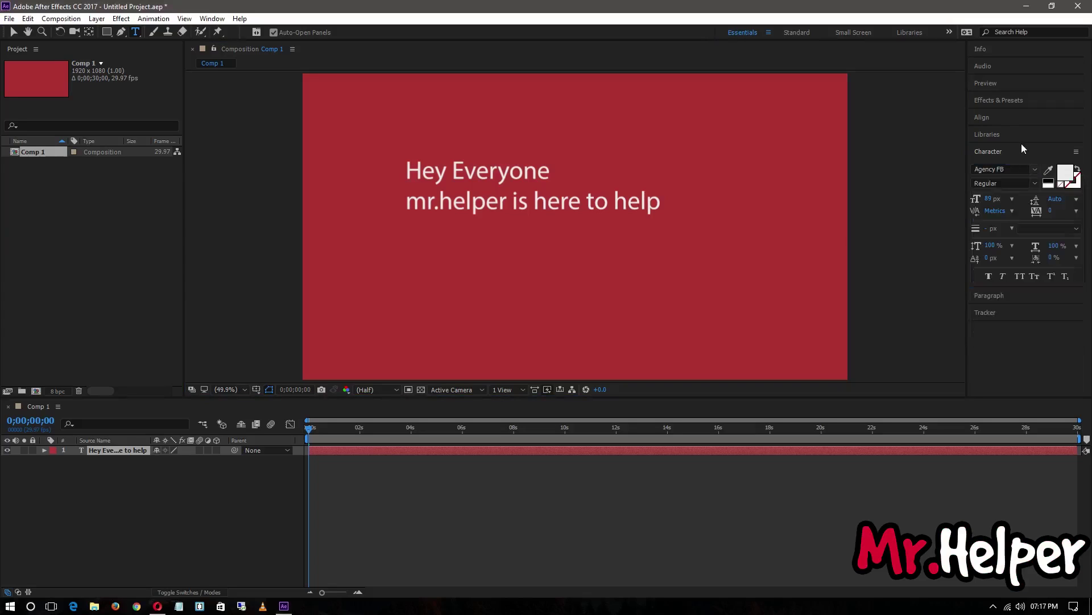
- Minimize After Effects and refresh the desktop
{"action": "left_click", "coordinate": [1027, 6]}
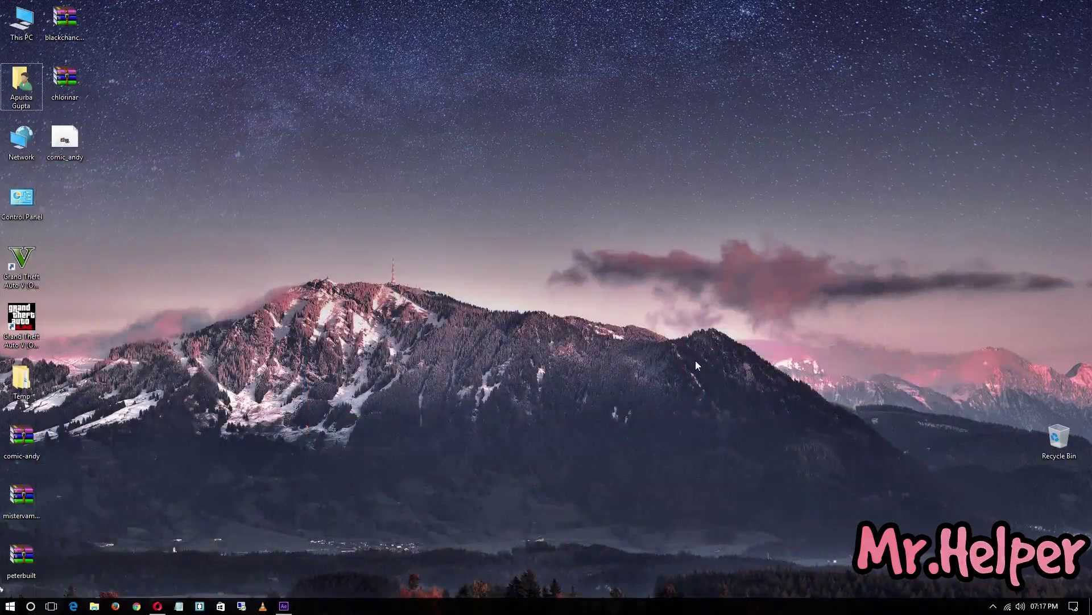
{"action": "right_click", "coordinate": [200, 157]}
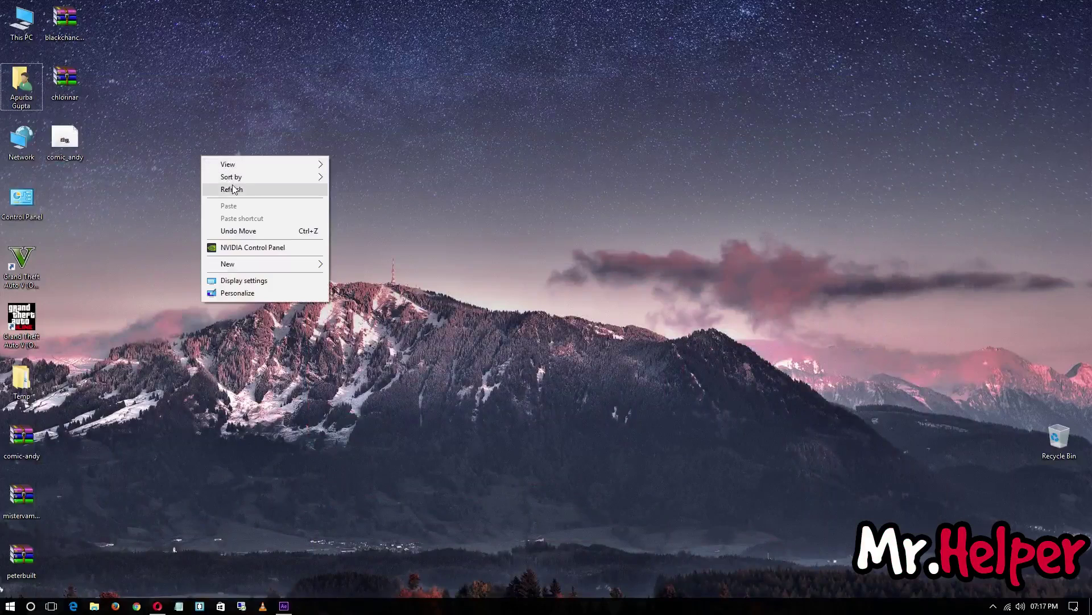
{"action": "left_click", "coordinate": [224, 188]}
- Go from This PC and Local Disk (C:) to C:\Windows\Fonts via the address bar
{"action": "double_click", "coordinate": [30, 30]}
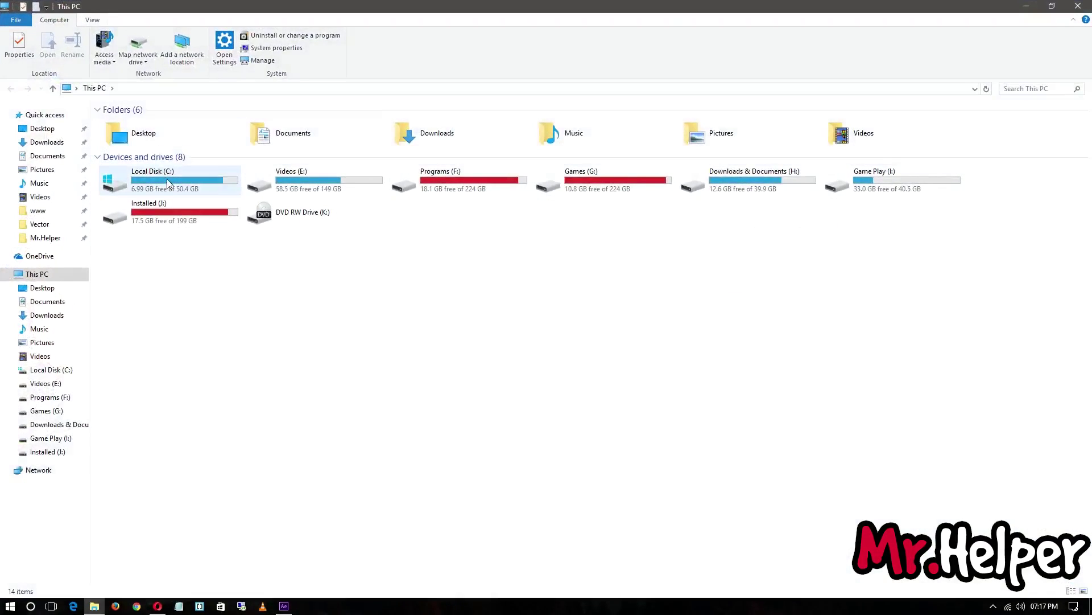
{"action": "double_click", "coordinate": [168, 182]}
{"action": "left_click", "coordinate": [179, 87]}
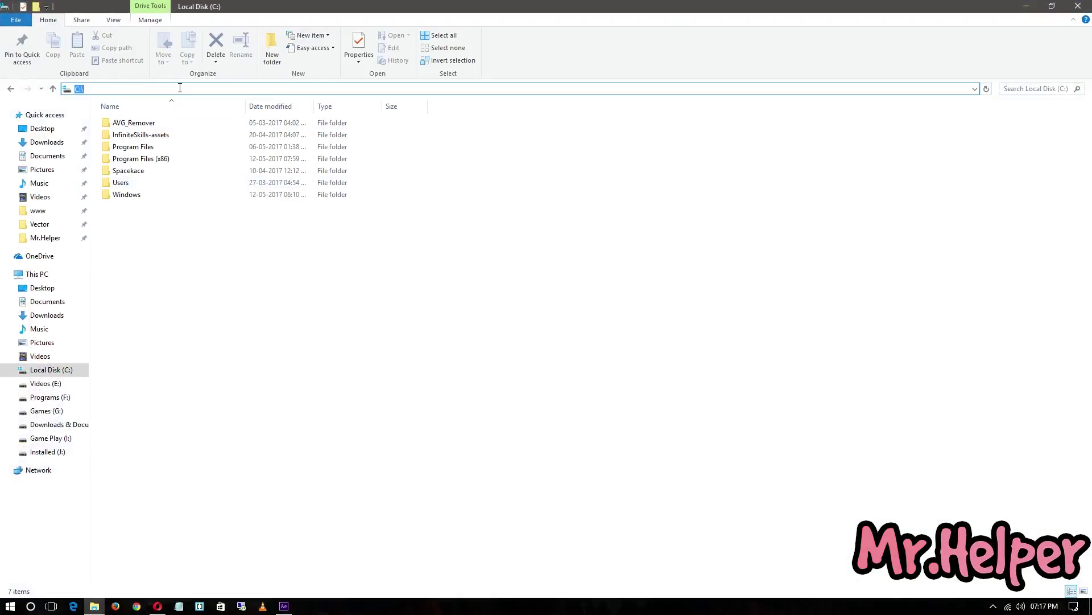
{"action": "type", "text": "window"}
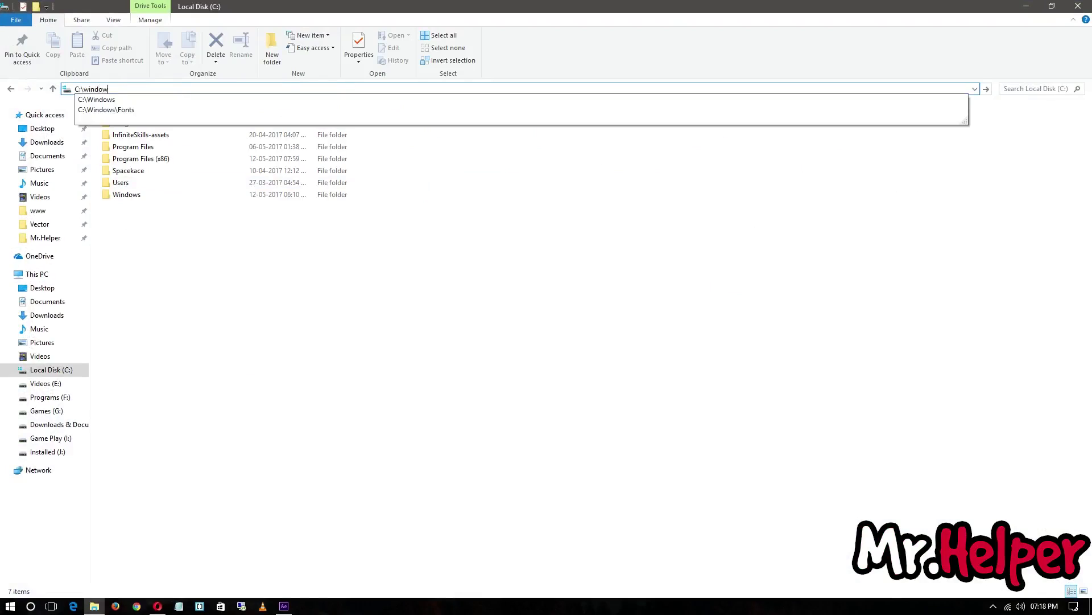
{"action": "type", "text": "s/fonts"}
{"action": "key", "text": "Left"}
{"action": "key", "text": "Left"}
{"action": "key", "text": "Left"}
{"action": "key", "text": "BackSpace"}
{"action": "type", "text": "\\"}
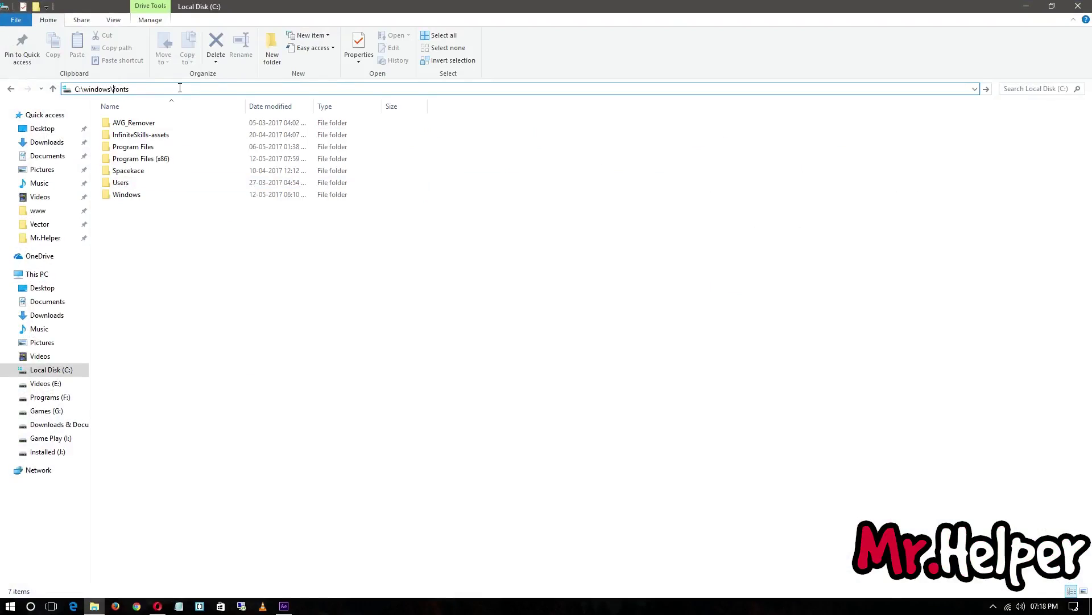
{"action": "key", "text": "Return"}
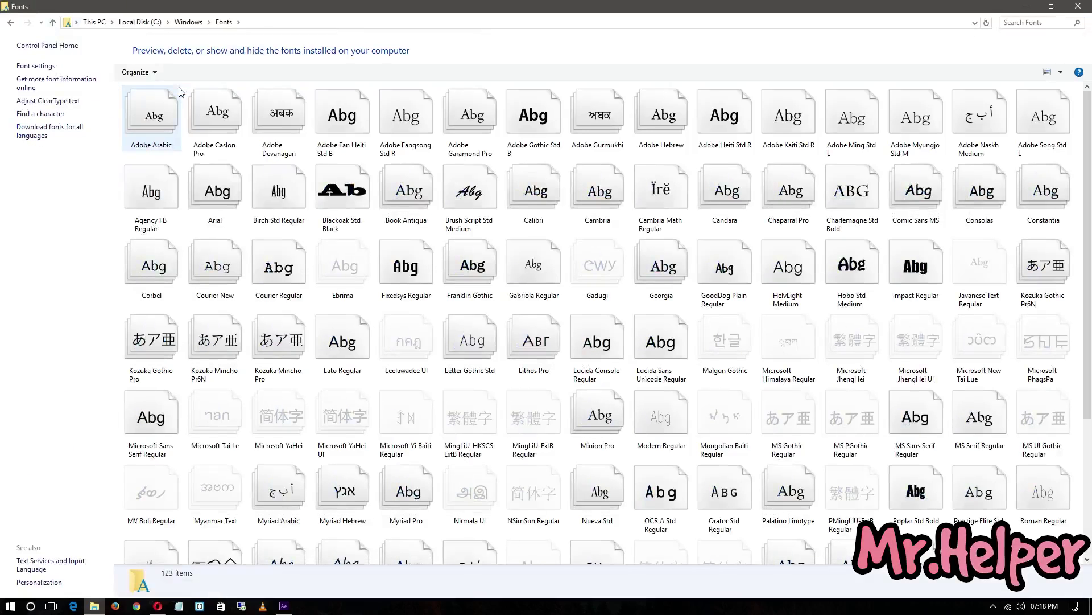
- Drag comic_andy from the desktop into the Fonts folder, then maximize the window
{"action": "left_click_drag", "start_coordinate": [231, 5], "coordinate": [394, 56]}
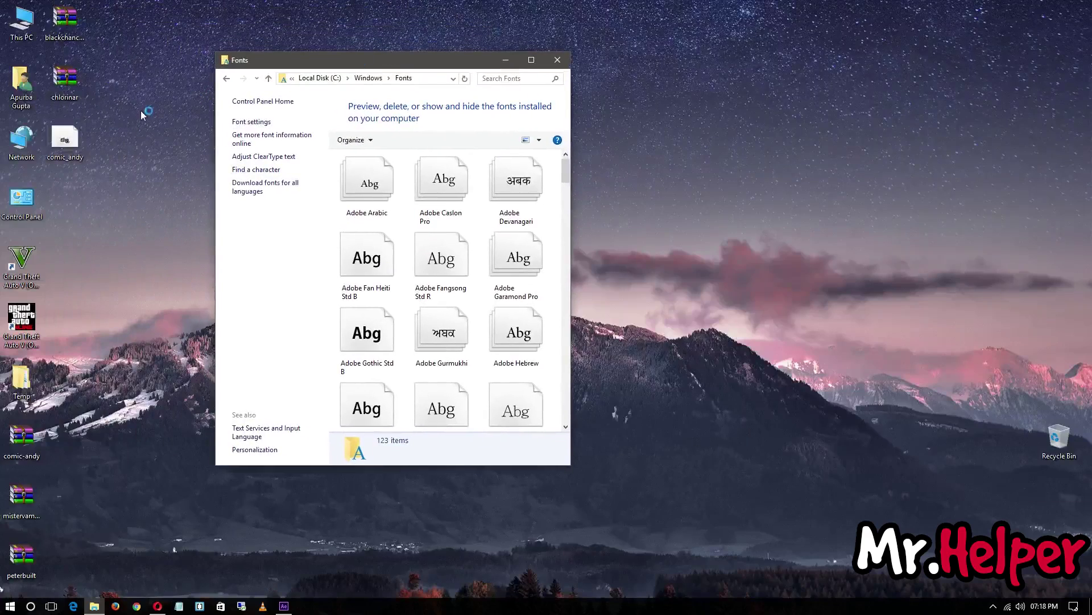
{"action": "left_click_drag", "start_coordinate": [64, 141], "coordinate": [451, 280]}
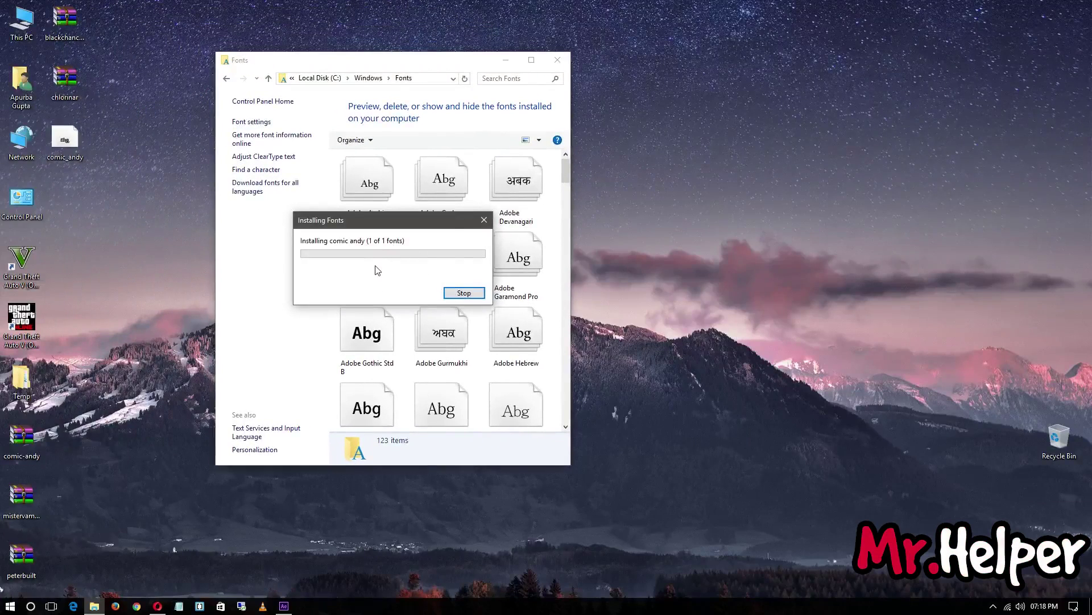
{"action": "left_click", "coordinate": [531, 59]}
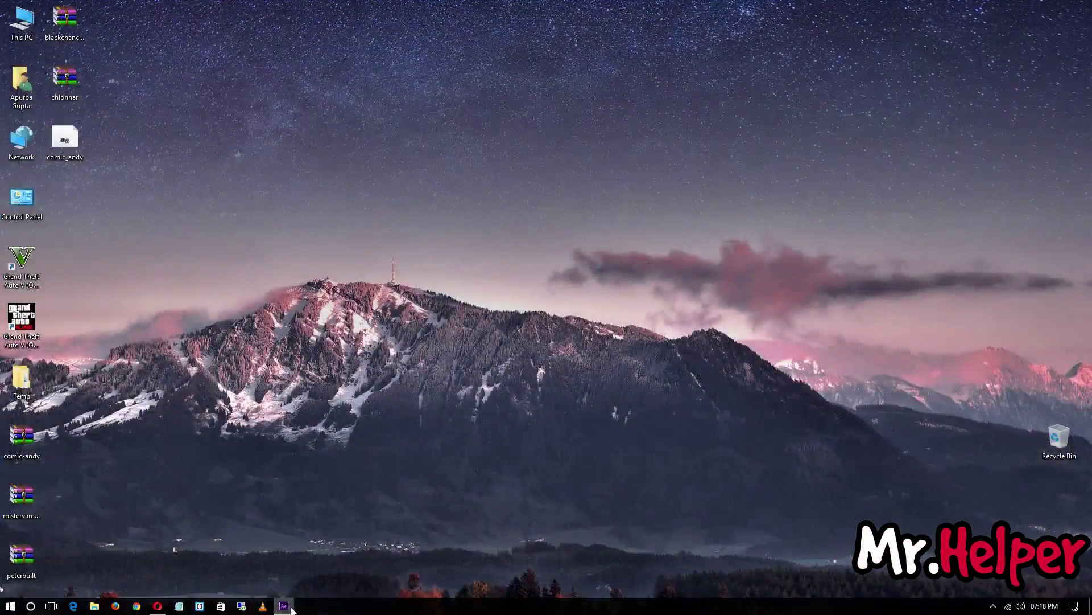
- Set the text layer's font to comic andy and backspace its text down to 'Hey'
{"action": "left_click", "coordinate": [284, 607]}
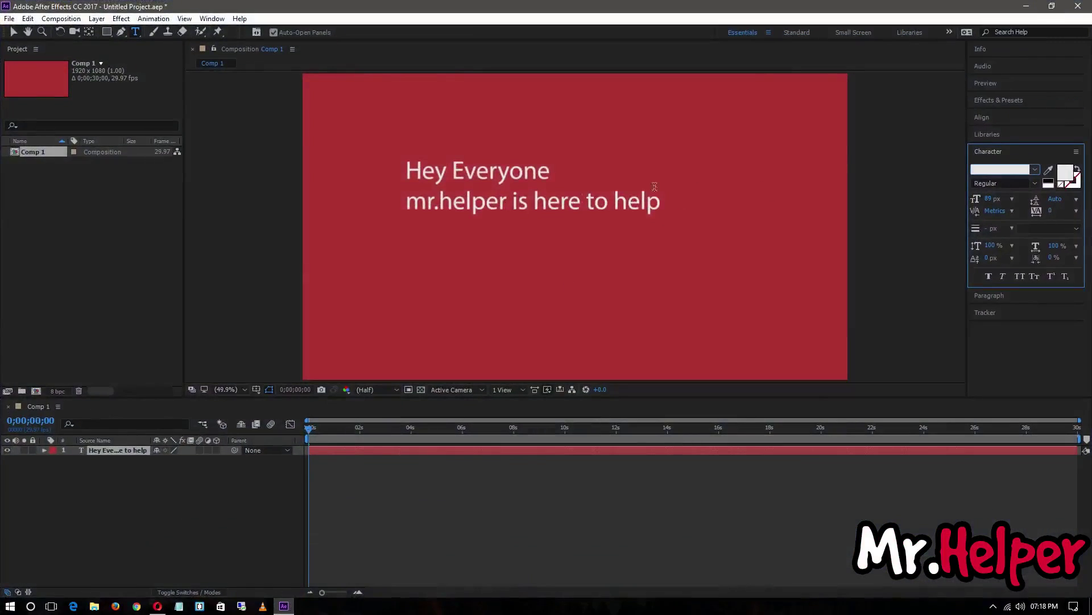
{"action": "left_click", "coordinate": [525, 189]}
{"action": "type", "text": "[comicandy]"}
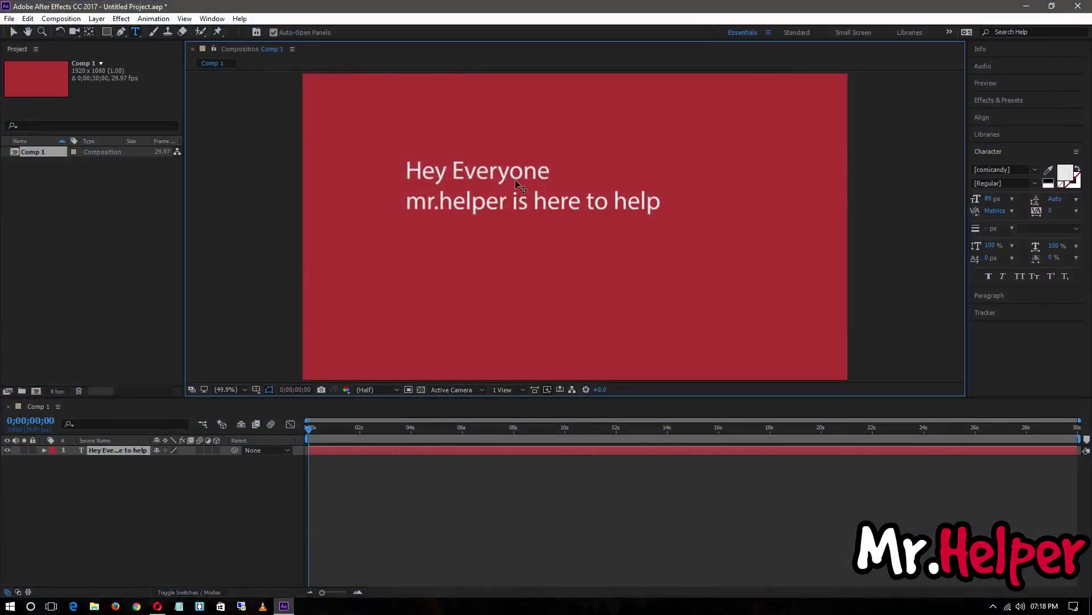
{"action": "left_click", "coordinate": [996, 170]}
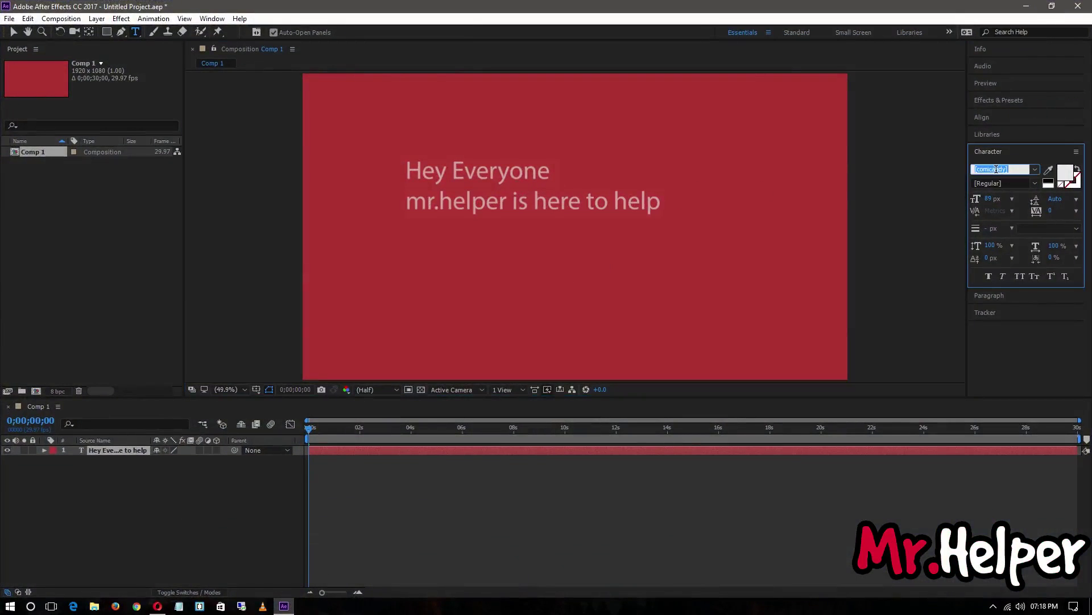
{"action": "type", "text": "Calibricomic andy"}
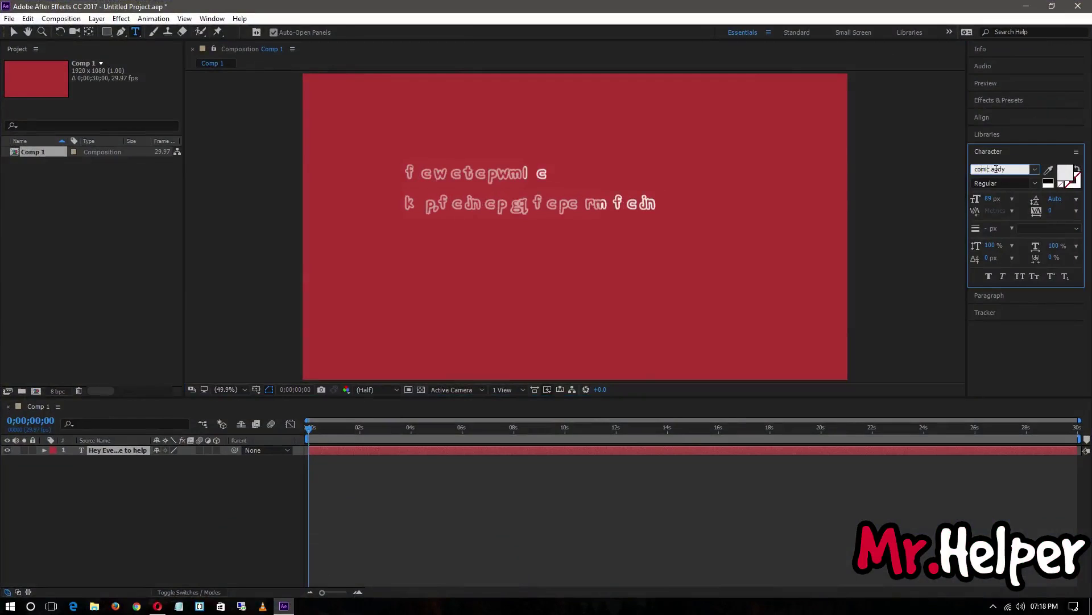
{"action": "key", "text": "Return"}
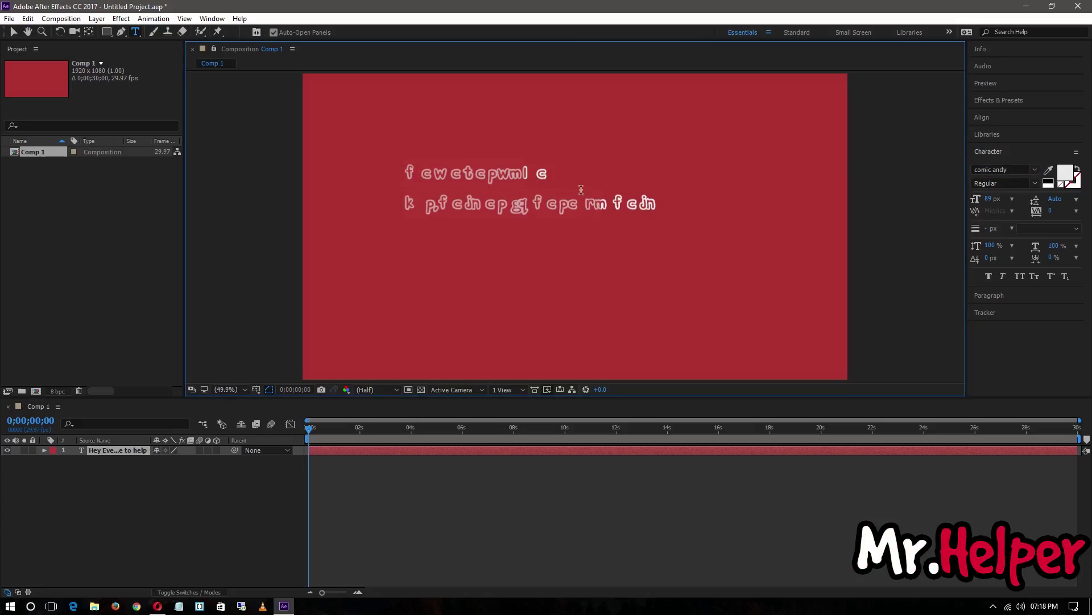
{"action": "type", "text": ". ."}
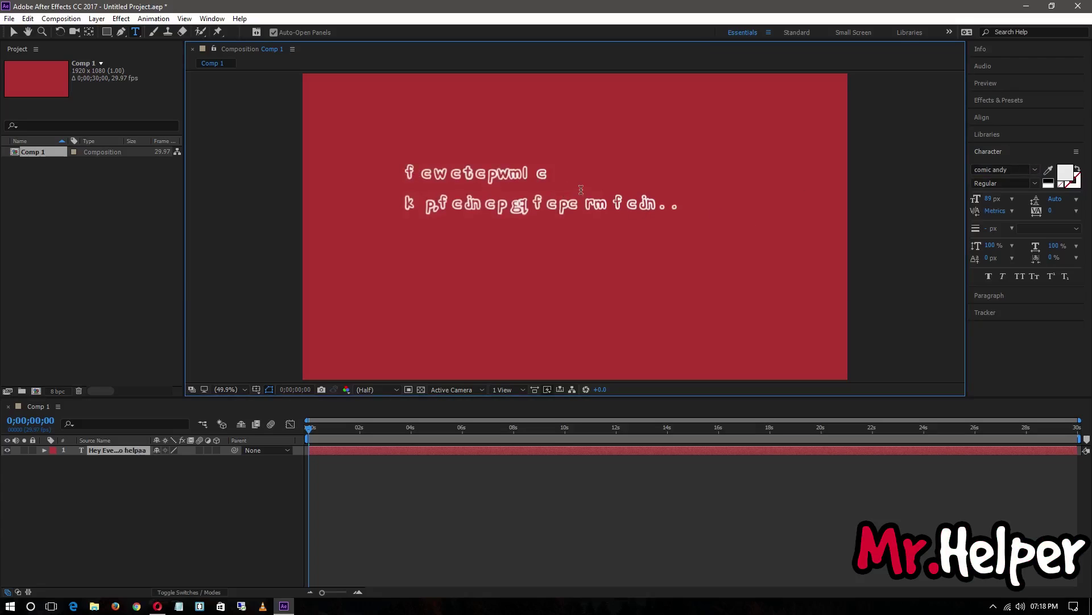
{"action": "key", "text": "BackSpace"}
{"action": "key", "text": "BackSpace"}
{"action": "type", "text": "fdgf"}
{"action": "key", "text": "BackSpace"}
{"action": "key", "text": "BackSpace"}
{"action": "key", "text": "BackSpace"}
{"action": "key", "text": "BackSpace"}
{"action": "key", "text": "BackSpace"}
{"action": "key", "text": "BackSpace"}
{"action": "key", "text": "BackSpace"}
{"action": "key", "text": "BackSpace"}
{"action": "key", "text": "BackSpace"}
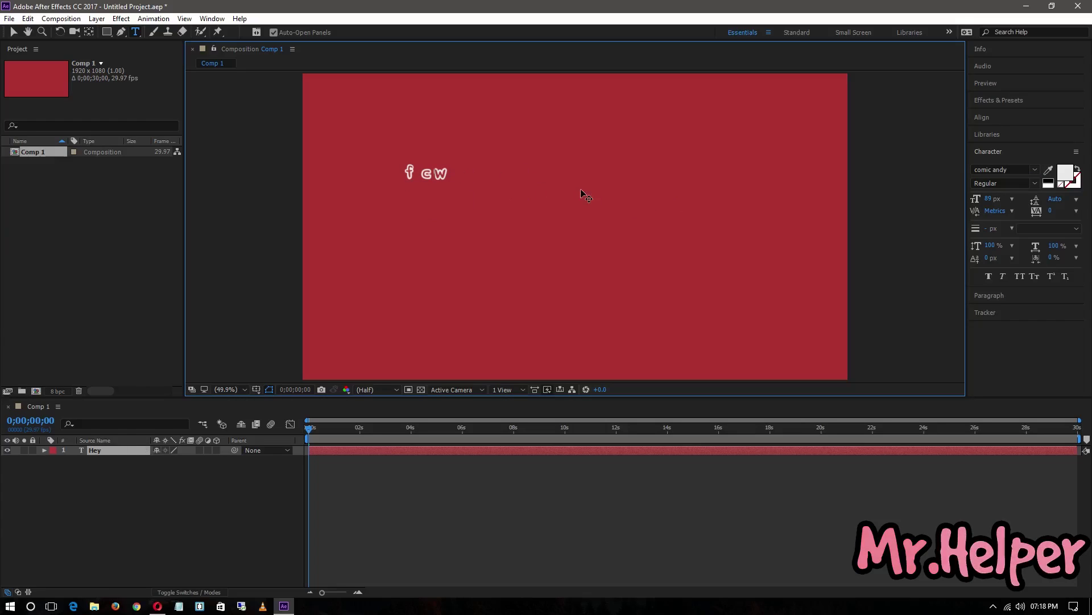
{"action": "key", "text": "BackSpace"}
{"action": "key", "text": "BackSpace"}
{"action": "key", "text": "BackSpace"}
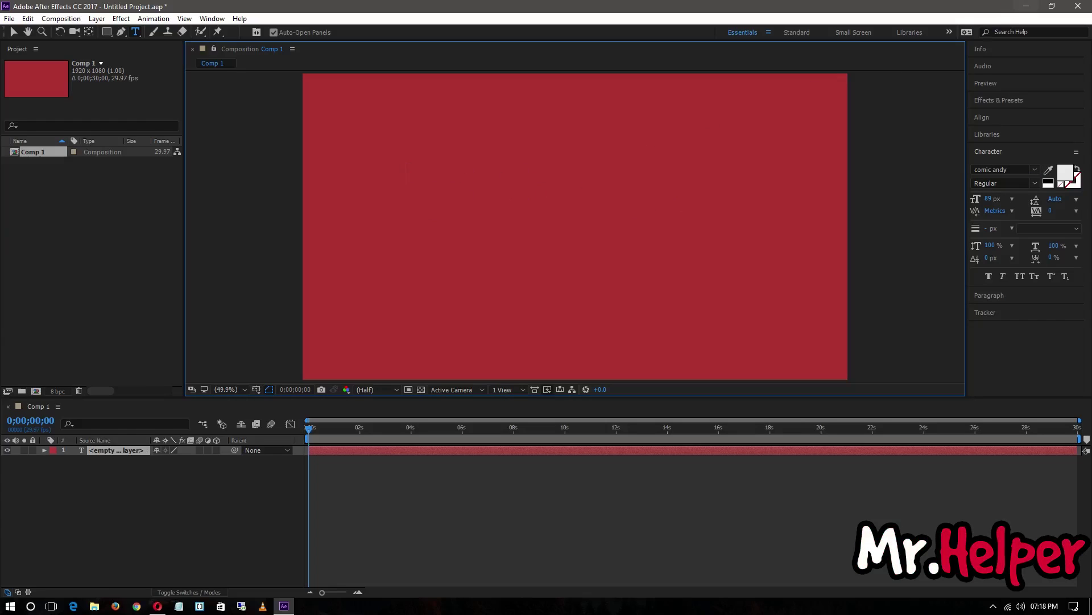
- Minimize the After Effects window
{"action": "left_click", "coordinate": [1014, 6]}
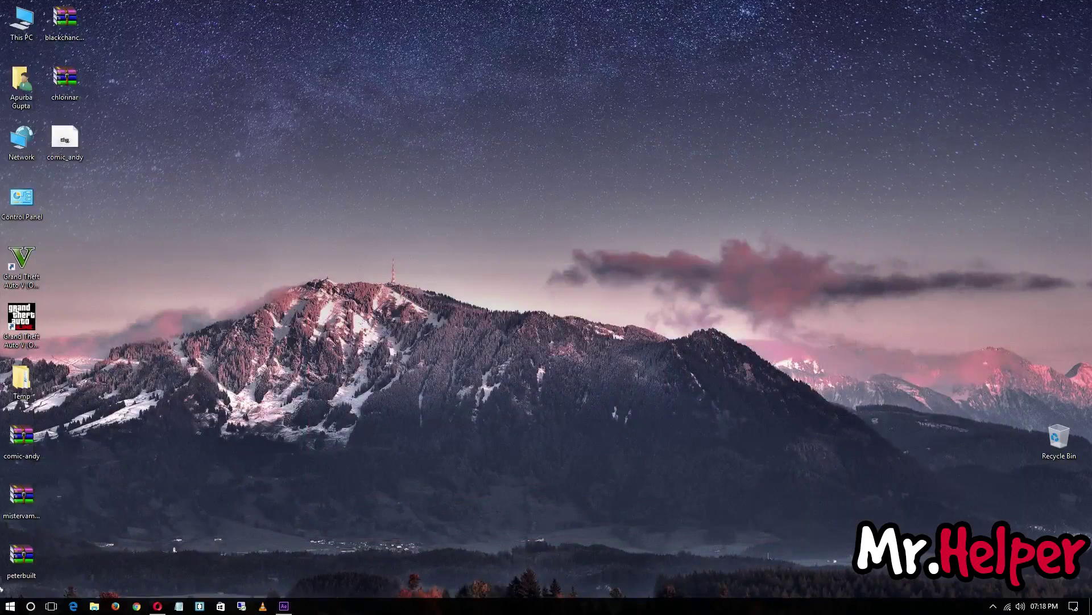